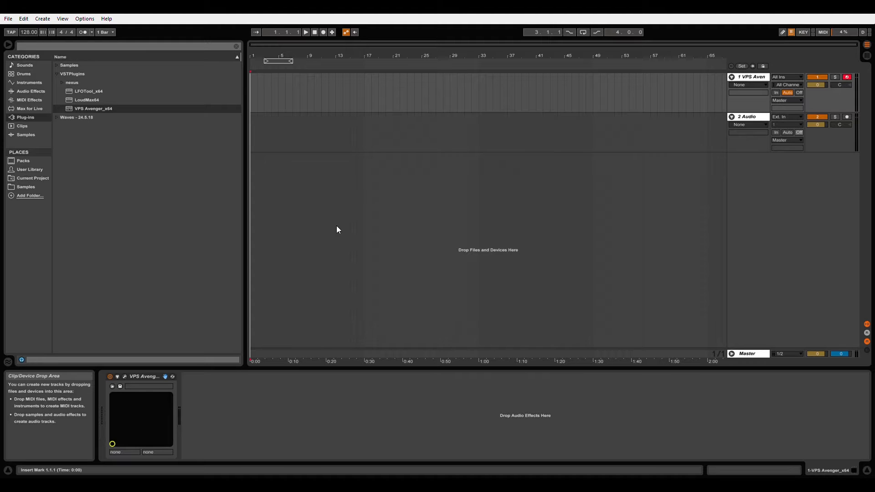
Record an empty two-bar MIDI clip from bar 1 on the VPS Avenger track and open it for note editing.
{"action": "left_click_drag", "start_coordinate": [281, 59], "coordinate": [306, 173]}
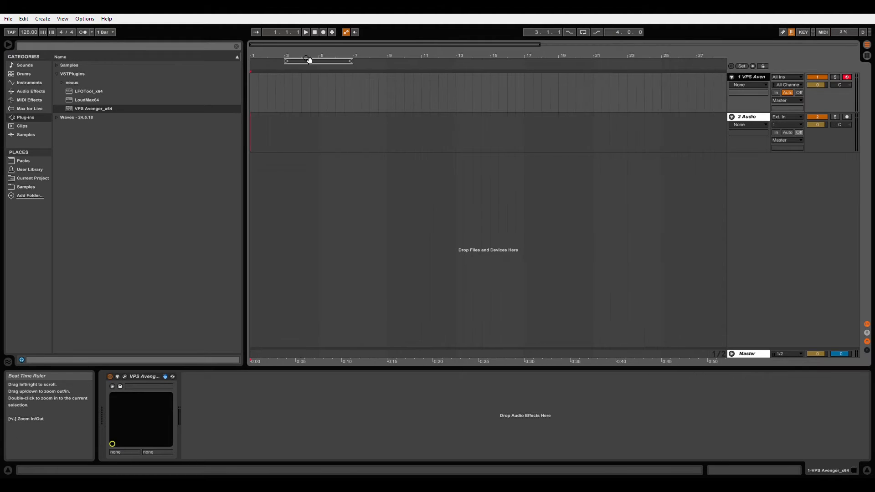
{"action": "left_click", "coordinate": [323, 32]}
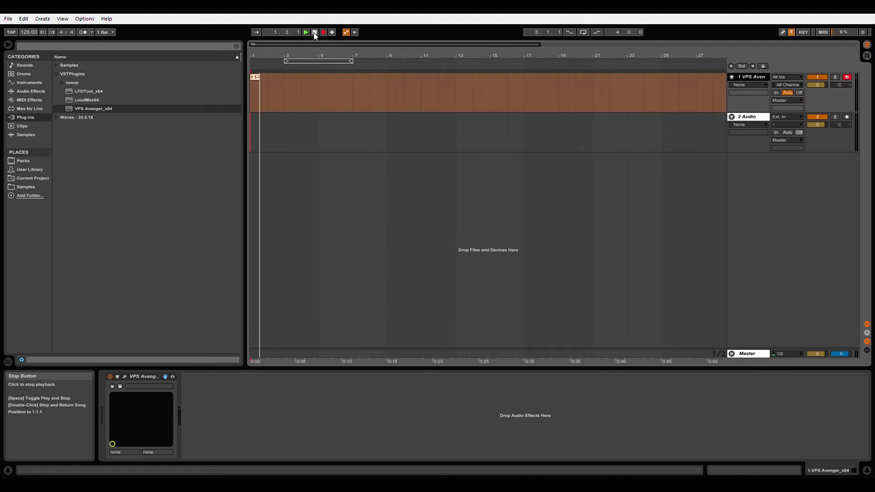
{"action": "left_click", "coordinate": [314, 32]}
{"action": "left_click_drag", "start_coordinate": [292, 59], "coordinate": [349, 91]}
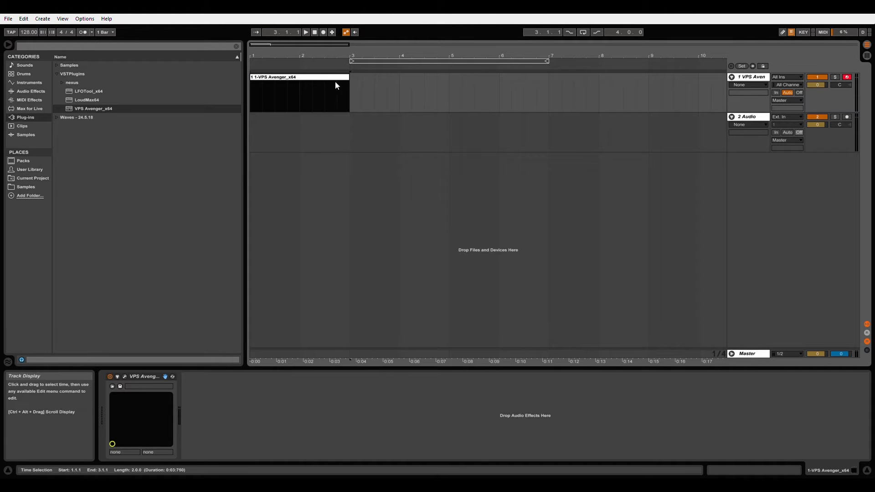
{"action": "double_click", "coordinate": [335, 85]}
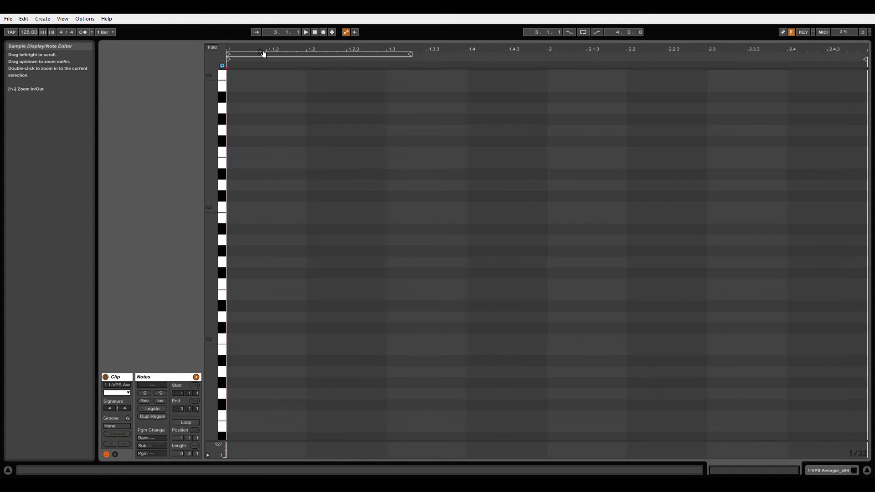
Draw an A2, C3 and E3 chord at the start of the clip, each note one beat long.
{"action": "left_click", "coordinate": [234, 242]}
{"action": "left_click_drag", "start_coordinate": [241, 248], "coordinate": [306, 249]}
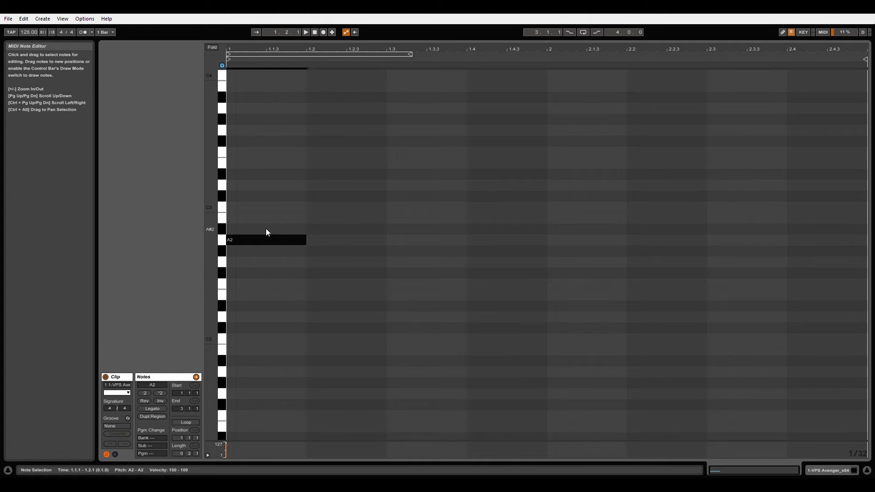
{"action": "double_click", "coordinate": [234, 208]}
{"action": "left_click_drag", "start_coordinate": [236, 209], "coordinate": [307, 210]}
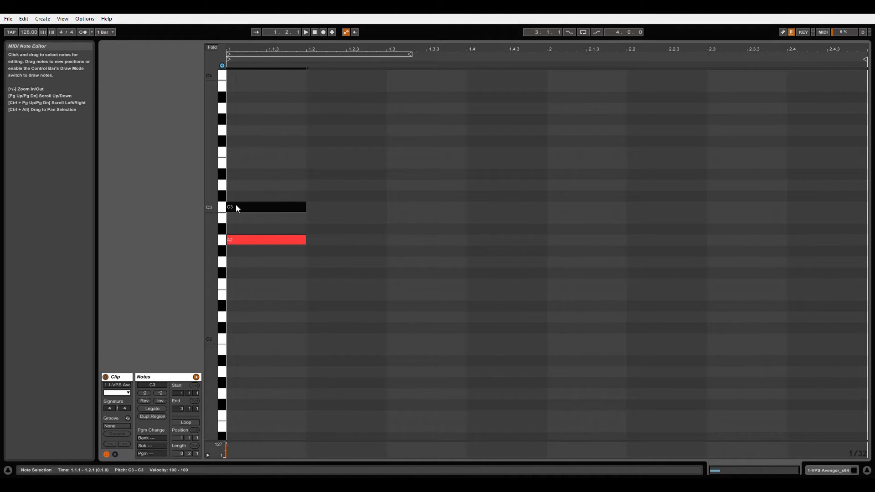
{"action": "left_click", "coordinate": [231, 167]}
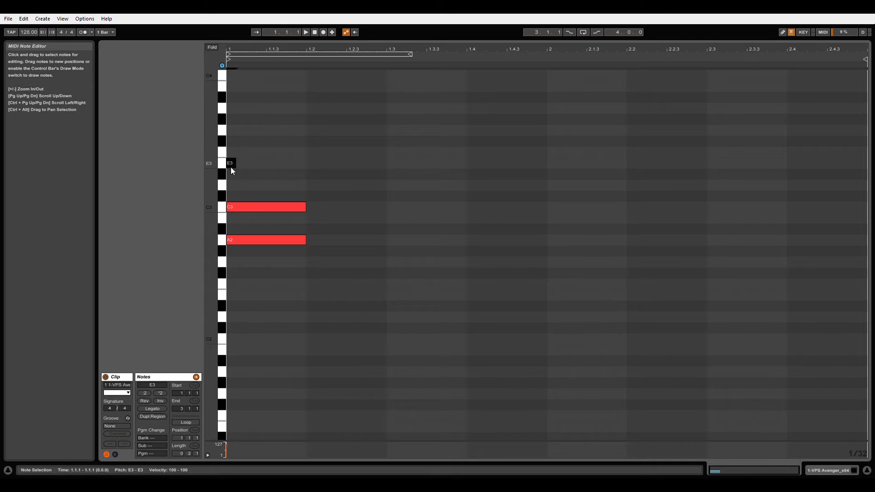
{"action": "left_click_drag", "start_coordinate": [240, 167], "coordinate": [315, 179]}
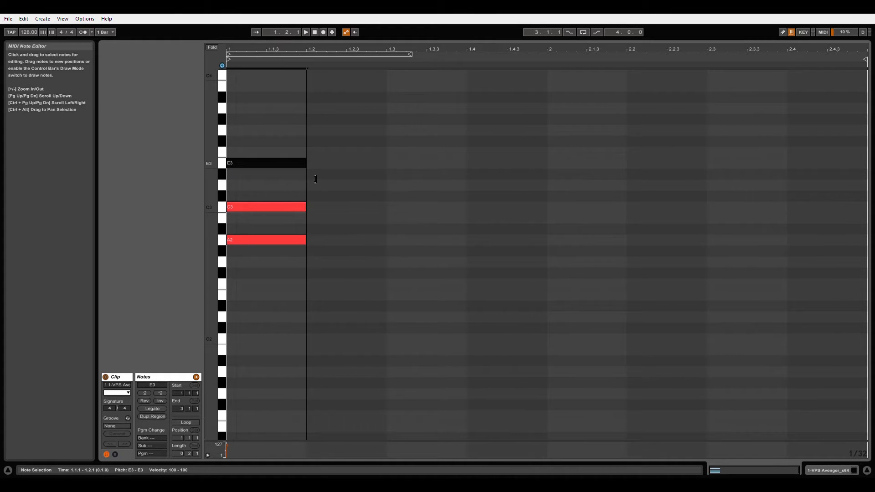
Trim the starts of C3 and E3 slightly later than A2, with E3 starting last, and play the chord.
{"action": "left_click", "coordinate": [234, 208]}
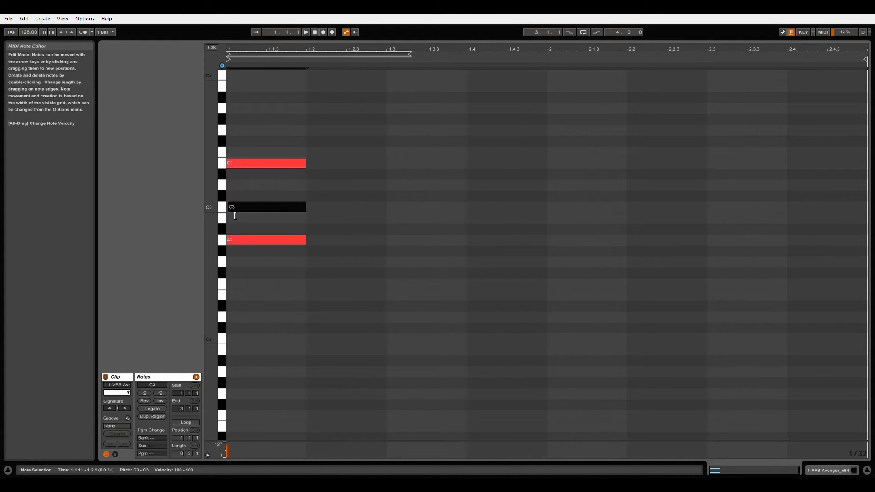
{"action": "left_click", "coordinate": [238, 166]}
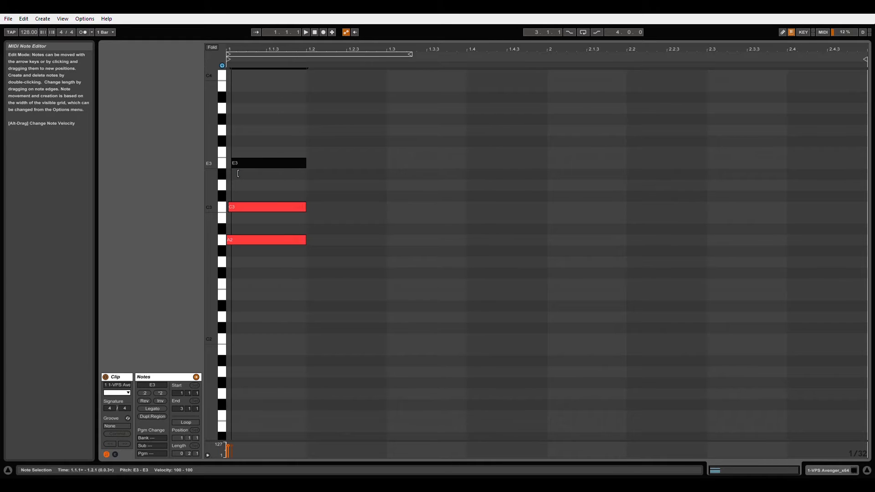
{"action": "key", "text": "space"}
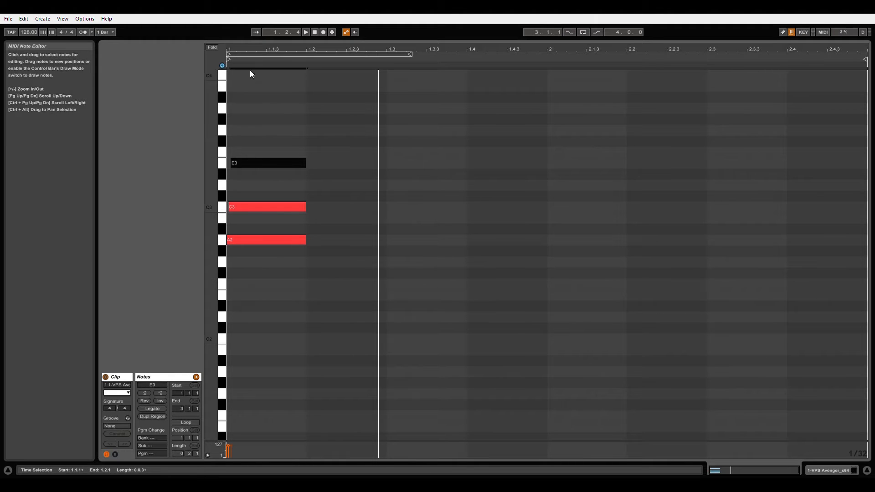
Trim the C3 and E3 starts a little further to widen the strum, and play the chord.
{"action": "left_click_drag", "start_coordinate": [249, 58], "coordinate": [270, 57]}
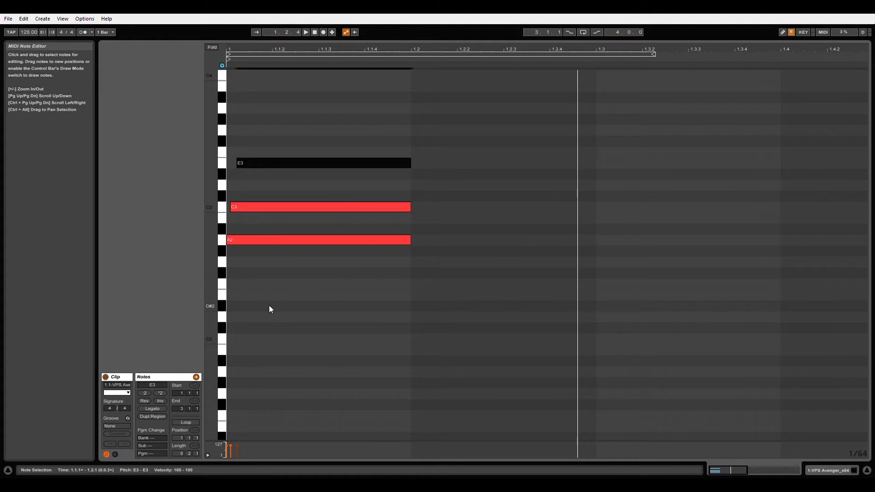
{"action": "left_click", "coordinate": [233, 210]}
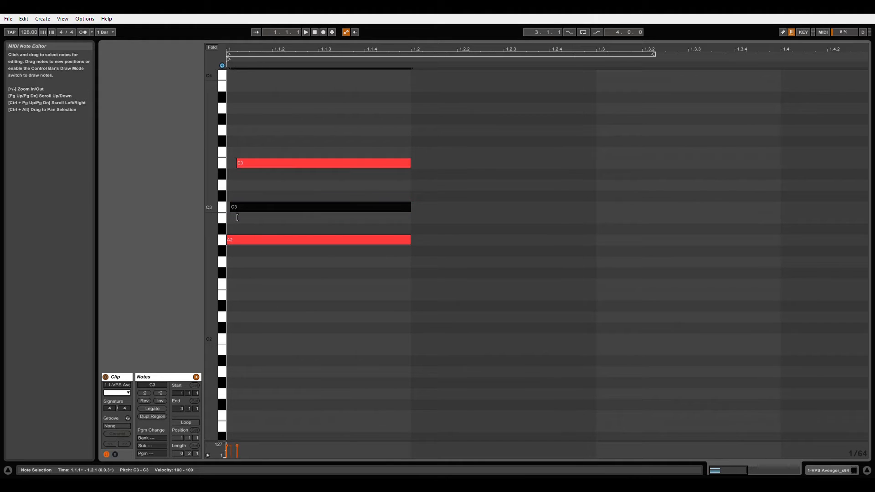
{"action": "left_click_drag", "start_coordinate": [237, 218], "coordinate": [239, 218]}
{"action": "left_click_drag", "start_coordinate": [244, 172], "coordinate": [248, 171]}
{"action": "key", "text": "space"}
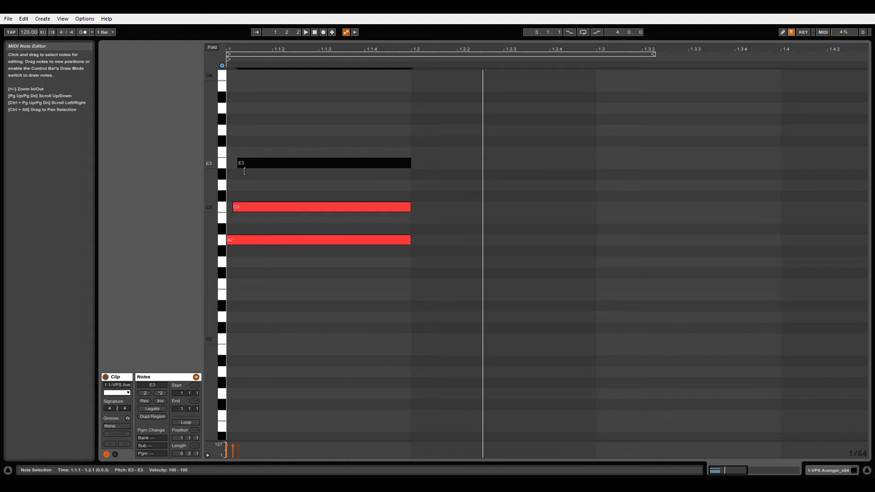
Try a much later start for the E3 note, play it, and return the start to its small offset for comparison.
{"action": "left_click_drag", "start_coordinate": [244, 170], "coordinate": [256, 171]}
{"action": "key", "text": "space"}
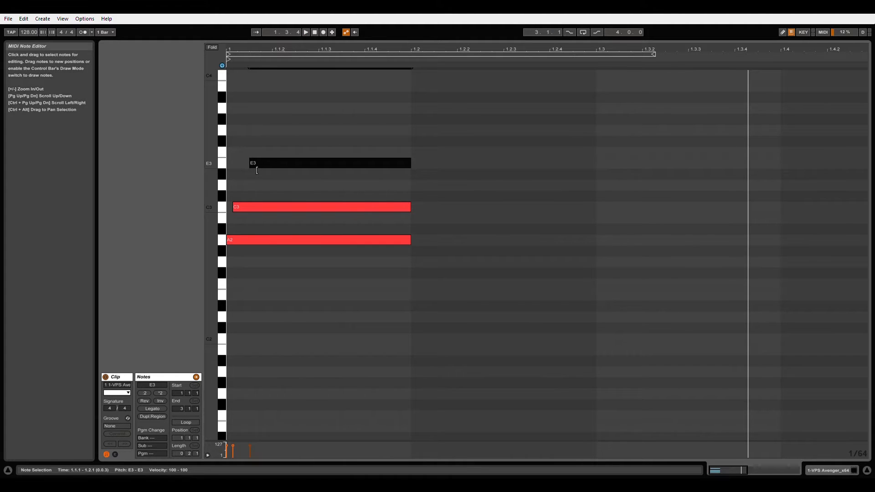
{"action": "left_click_drag", "start_coordinate": [256, 170], "coordinate": [244, 170]}
{"action": "key", "text": "space"}
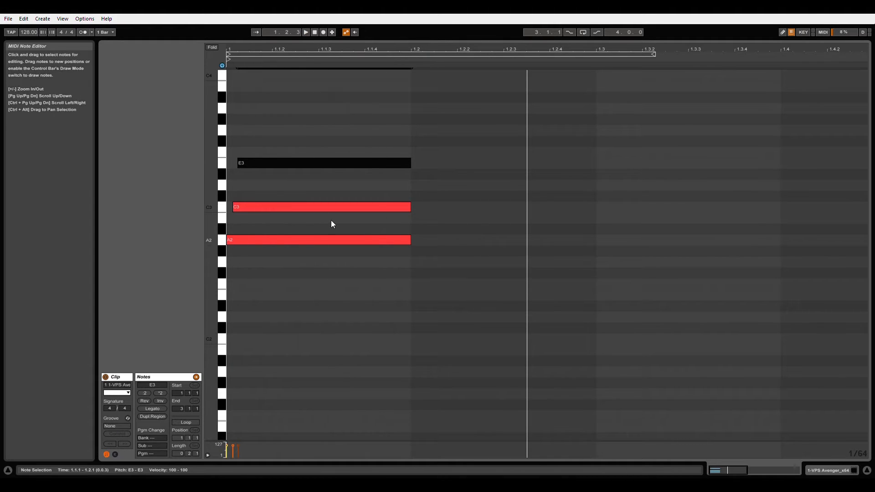
Return to the arrangement and delete the VPS Avenger track.
{"action": "left_click_drag", "start_coordinate": [262, 61], "coordinate": [262, 55]}
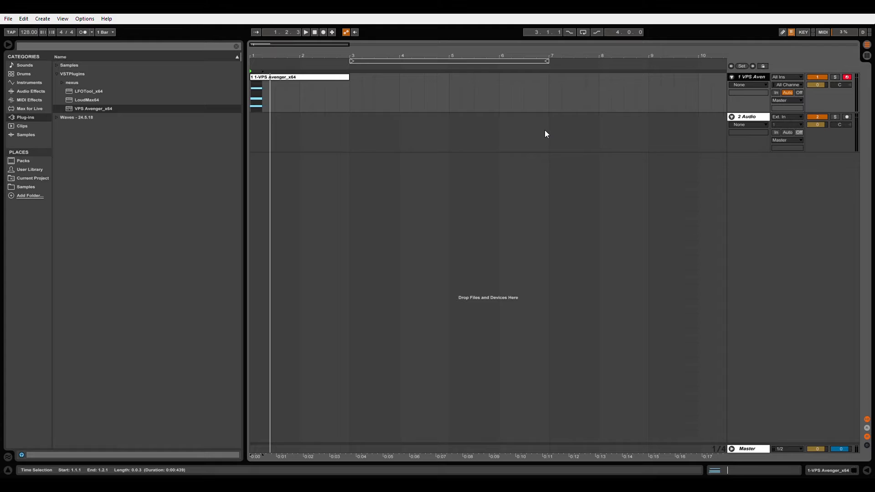
{"action": "key", "text": "Delete"}
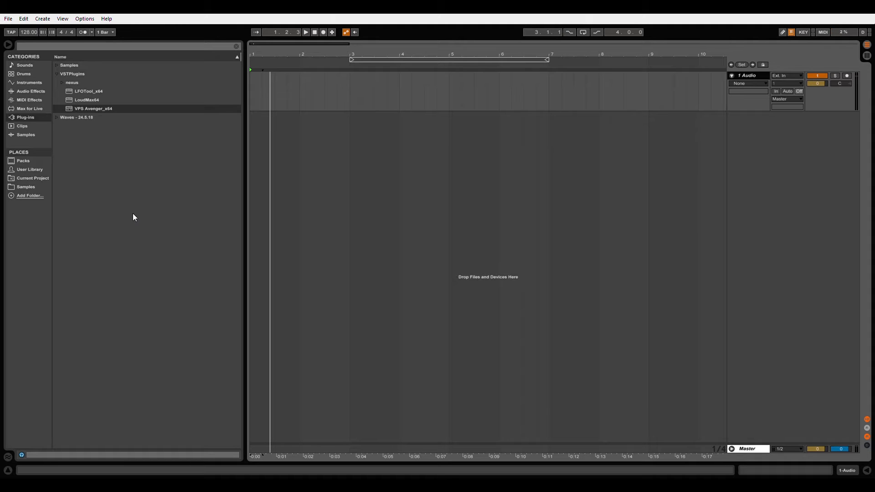
Place the NICKY_ROMERO bitcrush clap and deeper F kick one-shots at bar 5 on two separate audio tracks.
{"action": "left_click_drag", "start_coordinate": [100, 109], "coordinate": [454, 105]}
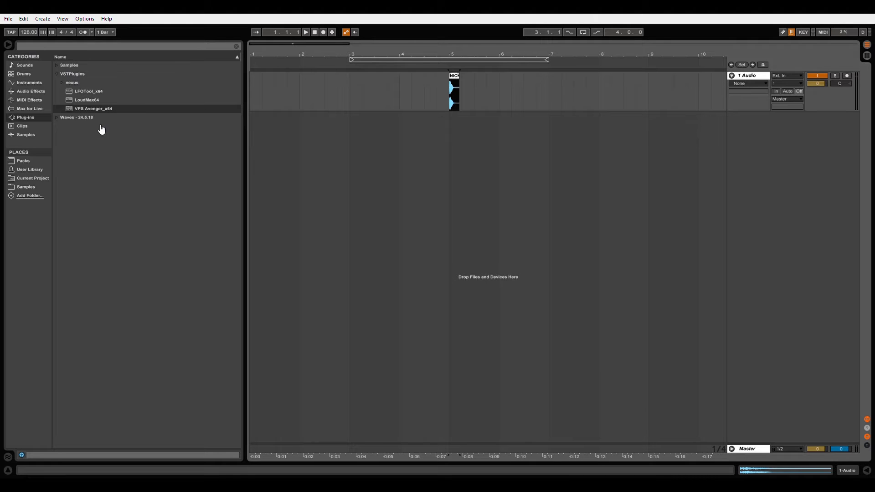
{"action": "left_click_drag", "start_coordinate": [328, 335], "coordinate": [464, 105]}
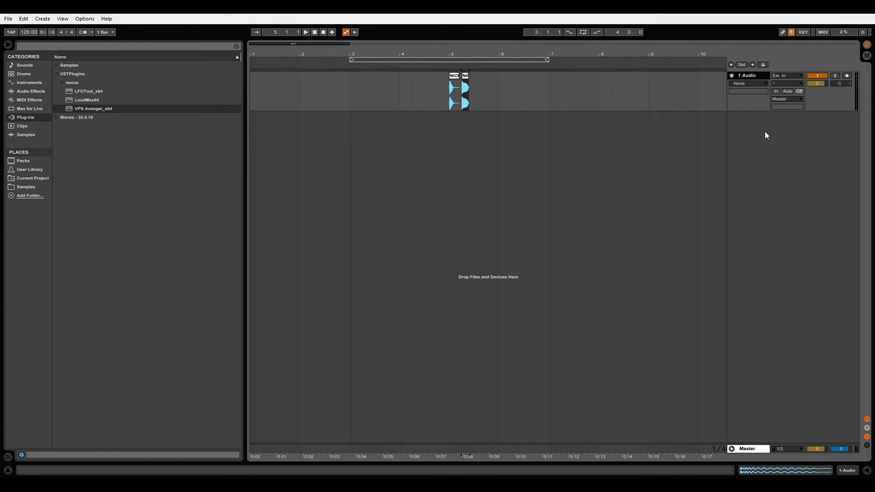
{"action": "key", "text": "ctrl+t"}
{"action": "left_click_drag", "start_coordinate": [470, 56], "coordinate": [373, 136]}
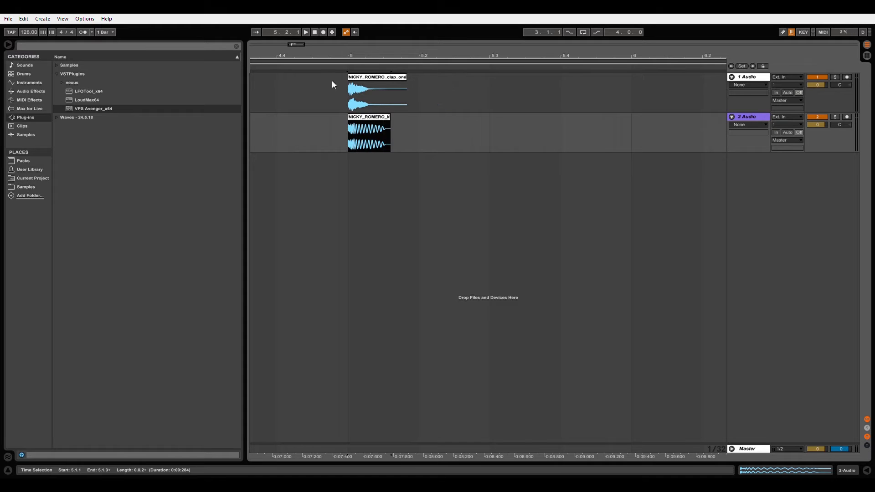
{"action": "left_click_drag", "start_coordinate": [351, 56], "coordinate": [350, 103]}
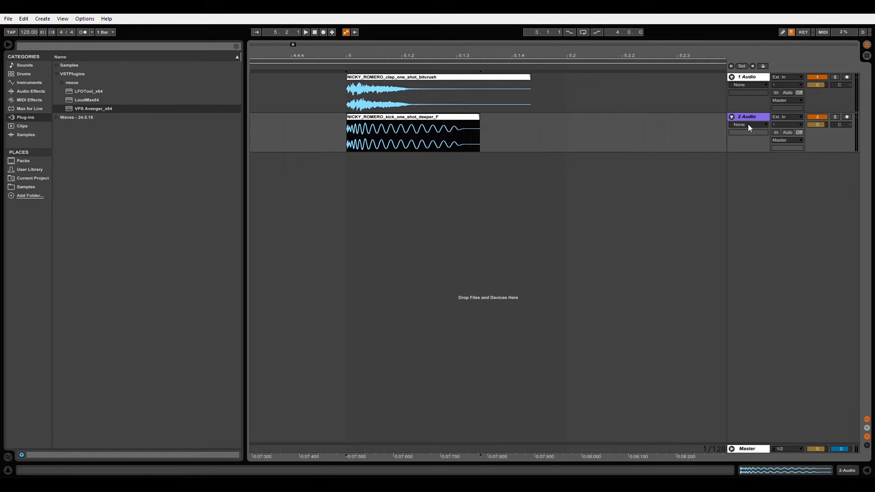
Show the kick track's fades and duplicate the one-beat kick until all four beats of bar 5 are filled.
{"action": "left_click_drag", "start_coordinate": [747, 124], "coordinate": [741, 135]}
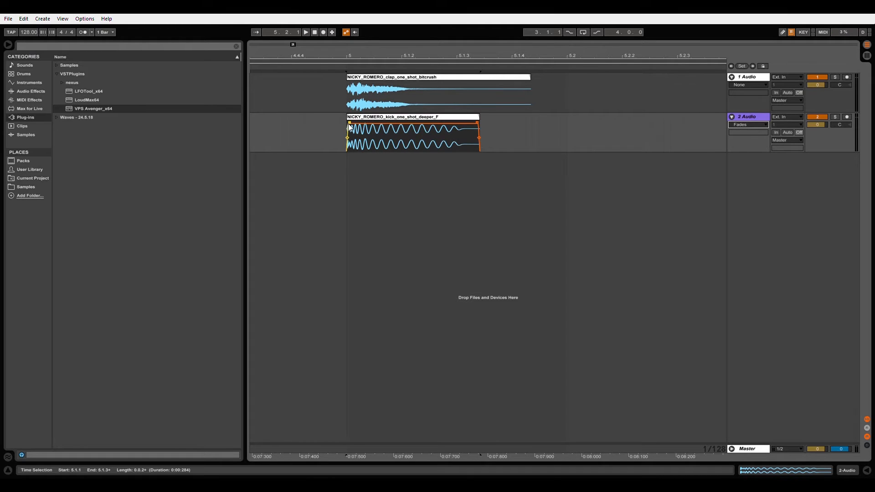
{"action": "left_click_drag", "start_coordinate": [567, 139], "coordinate": [346, 144]}
{"action": "key", "text": "ctrl+d"}
{"action": "key", "text": "ctrl+d"}
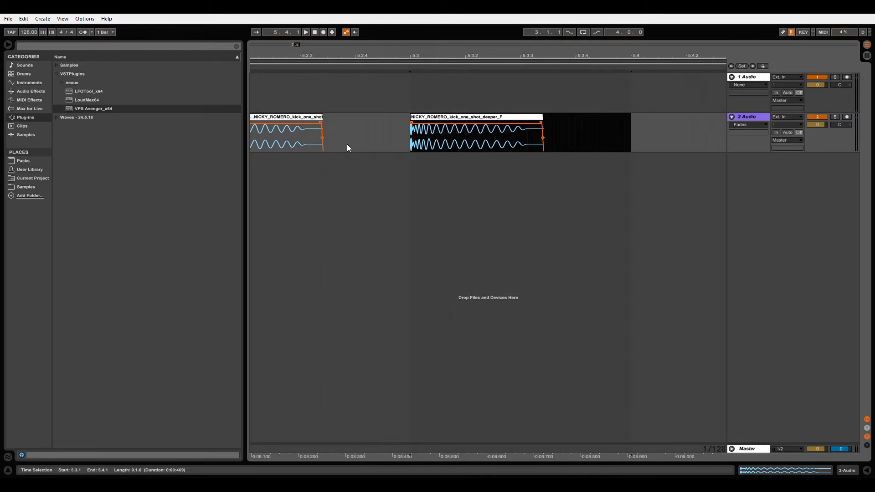
{"action": "mouse_move", "coordinate": [365, 56]}
{"action": "left_mouse_down"}
{"action": "mouse_move", "coordinate": [377, 60]}
{"action": "mouse_move", "coordinate": [312, 63]}
{"action": "mouse_move", "coordinate": [384, 61]}
{"action": "mouse_move", "coordinate": [373, 61]}
{"action": "left_mouse_up"}
{"action": "key", "text": "ctrl+d"}
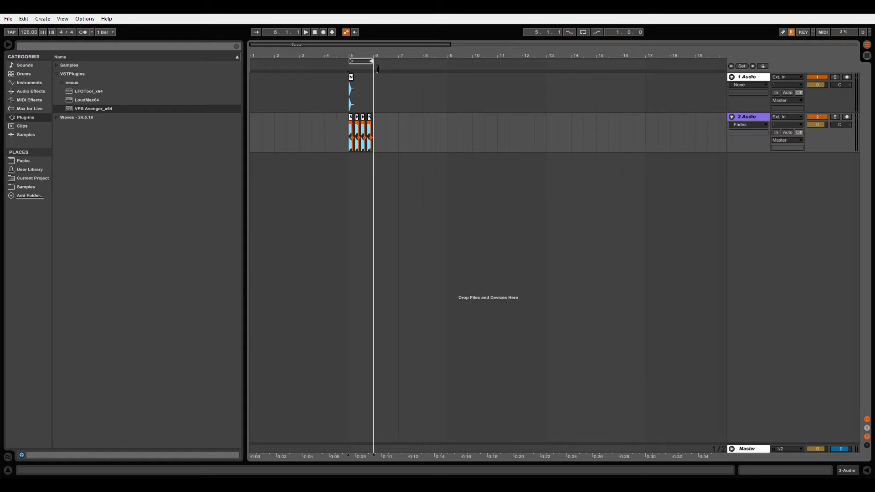
Enable looping over bar 5, arrange the claps on beats 2 and 4, and play the beat.
{"action": "left_click", "coordinate": [582, 31]}
{"action": "key", "text": "space"}
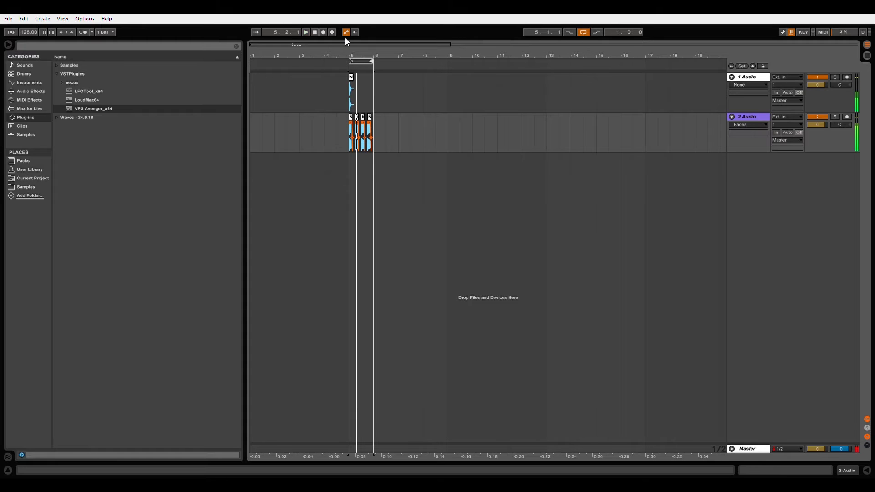
{"action": "left_click_drag", "start_coordinate": [353, 59], "coordinate": [365, 89]}
{"action": "left_click", "coordinate": [366, 89]}
{"action": "key", "text": "space"}
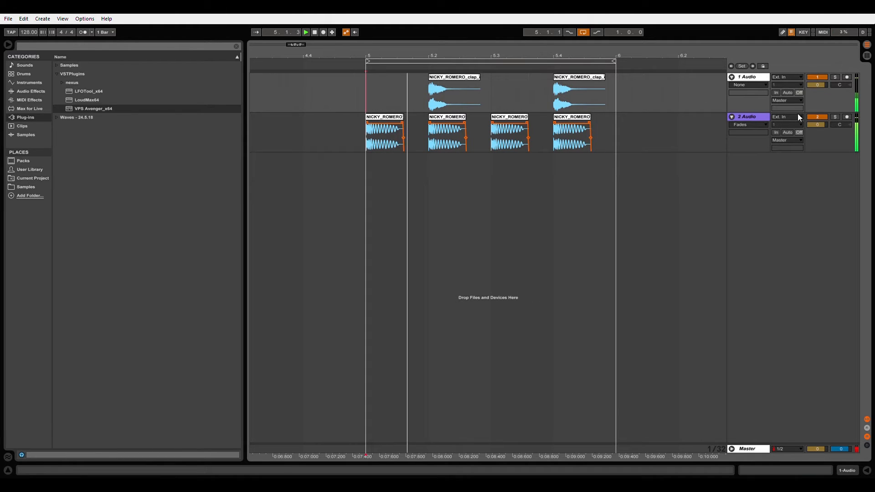
Lower the kick track to -4.0 dB and the clap track to -10.2 dB, and move the clap track below the kick.
{"action": "left_click_drag", "start_coordinate": [813, 124], "coordinate": [812, 134]}
{"action": "left_click_drag", "start_coordinate": [739, 77], "coordinate": [746, 161]}
{"action": "left_click", "coordinate": [815, 125]}
{"action": "left_click_drag", "start_coordinate": [823, 126], "coordinate": [824, 142]}
{"action": "key", "text": "space"}
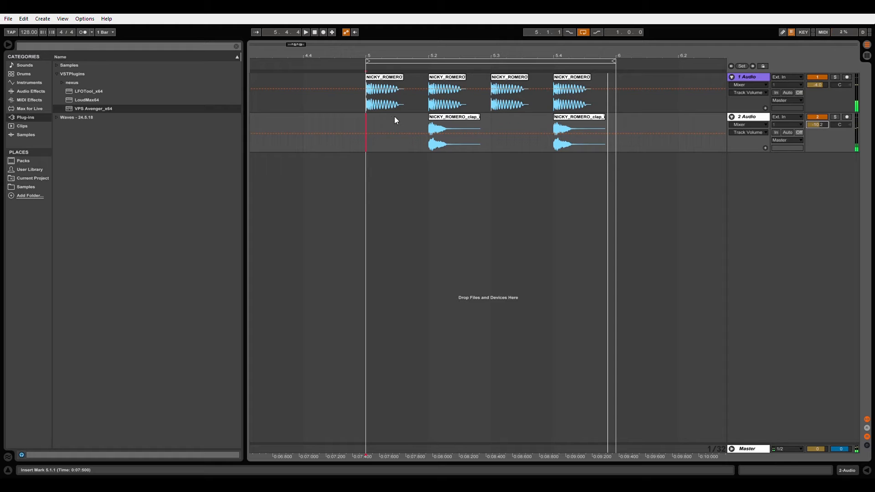
Shift both claps slightly ahead of the kicks on beats 2 and 4, and play the loop from bar 5.
{"action": "left_click", "coordinate": [366, 122]}
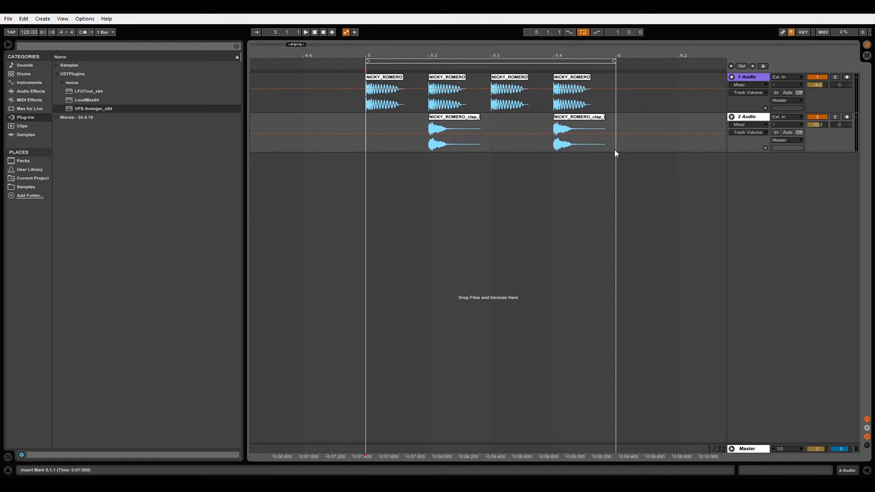
{"action": "left_click_drag", "start_coordinate": [615, 151], "coordinate": [389, 176]}
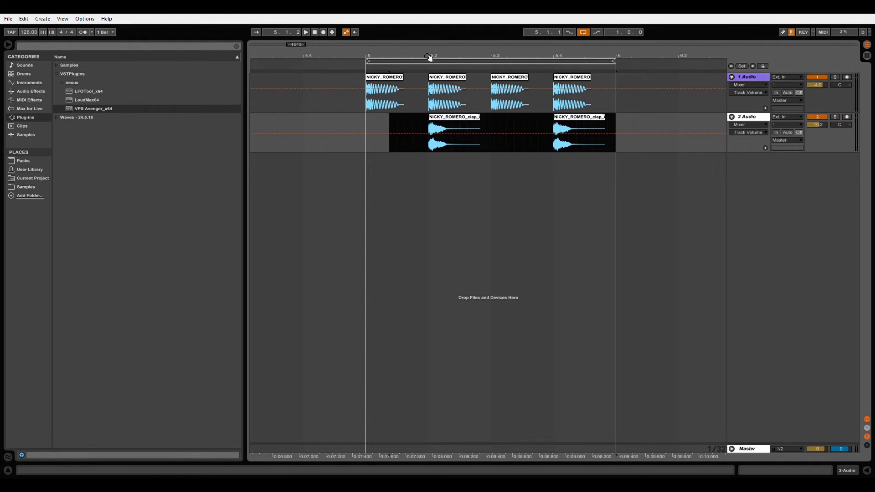
{"action": "left_click_drag", "start_coordinate": [432, 62], "coordinate": [459, 172]}
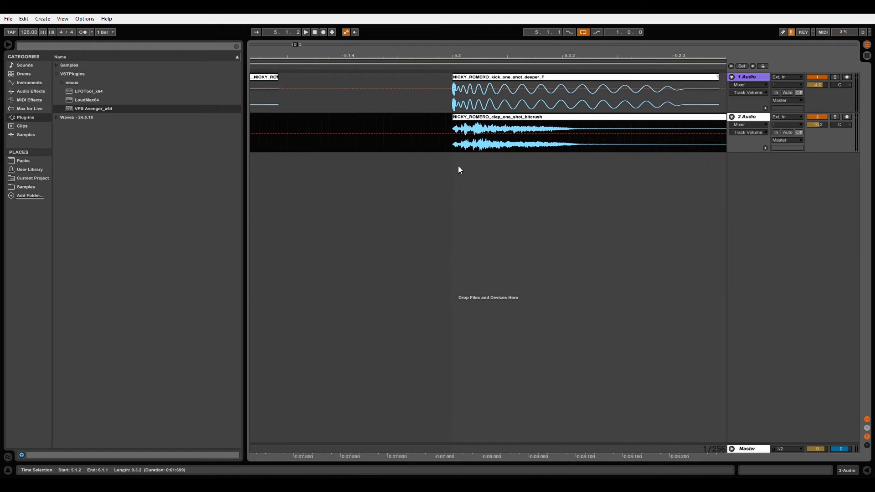
{"action": "left_click_drag", "start_coordinate": [469, 120], "coordinate": [449, 119]}
{"action": "left_click_drag", "start_coordinate": [435, 64], "coordinate": [428, 4]}
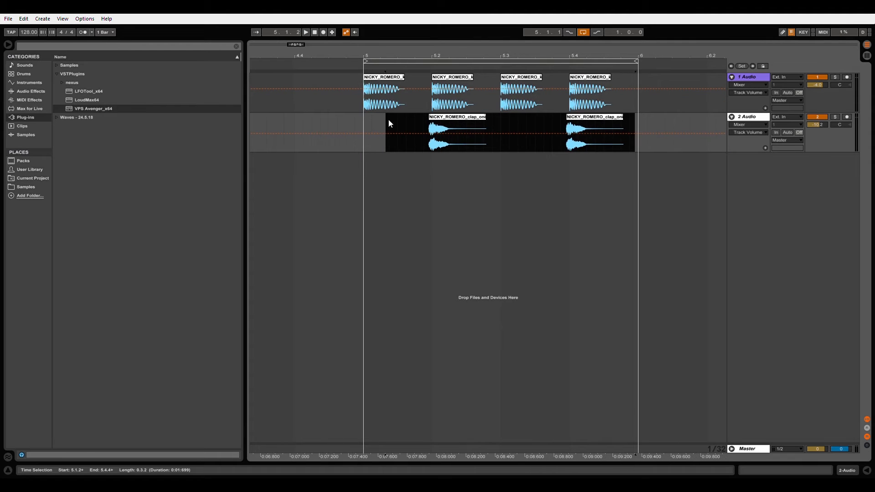
{"action": "left_click", "coordinate": [363, 121]}
{"action": "key", "text": "space"}
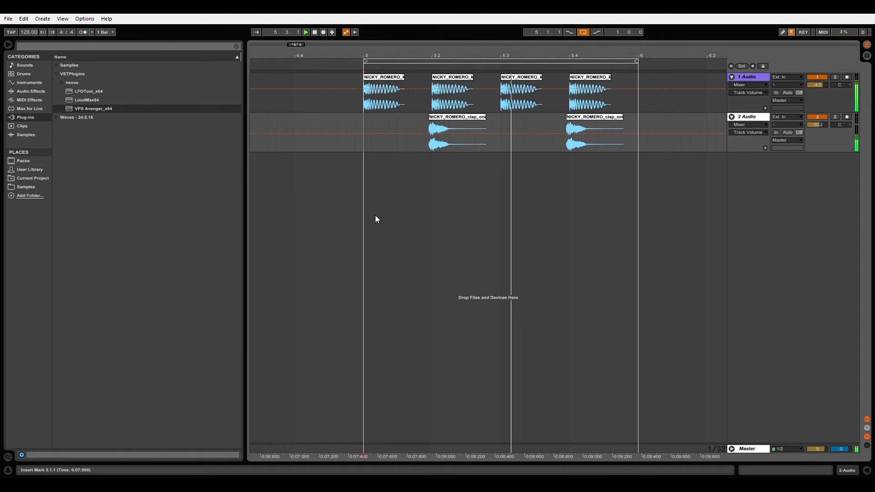
{"action": "key", "text": "space"}
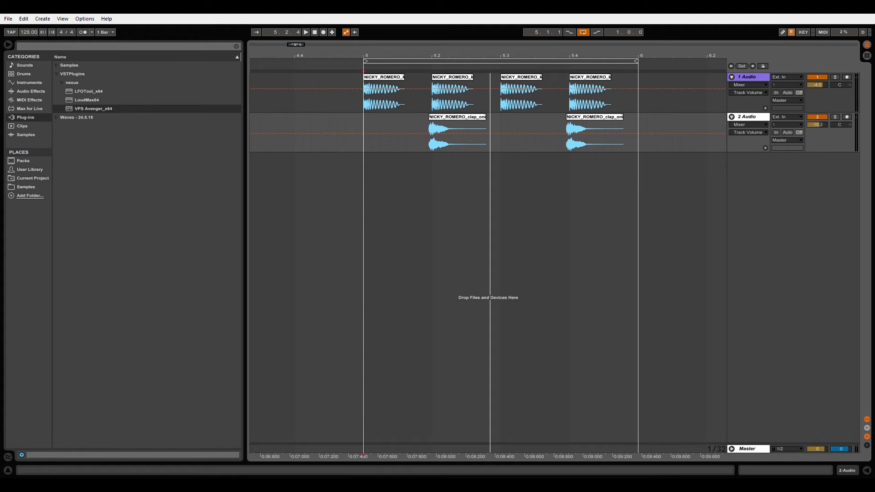
Add the Kick_27 sample to a new audio track at 5.1.3 and trim it to end at 5.1.4.
{"action": "left_click_drag", "start_coordinate": [361, 413], "coordinate": [398, 195]}
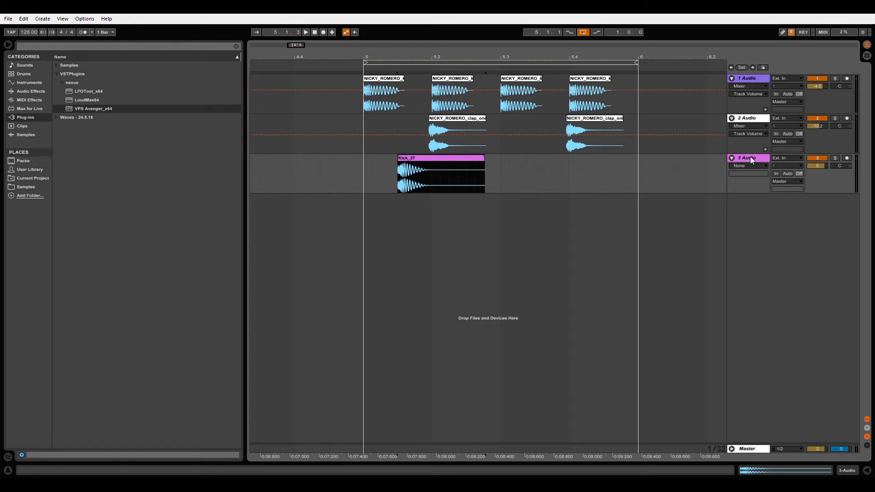
{"action": "left_click_drag", "start_coordinate": [515, 200], "coordinate": [429, 197]}
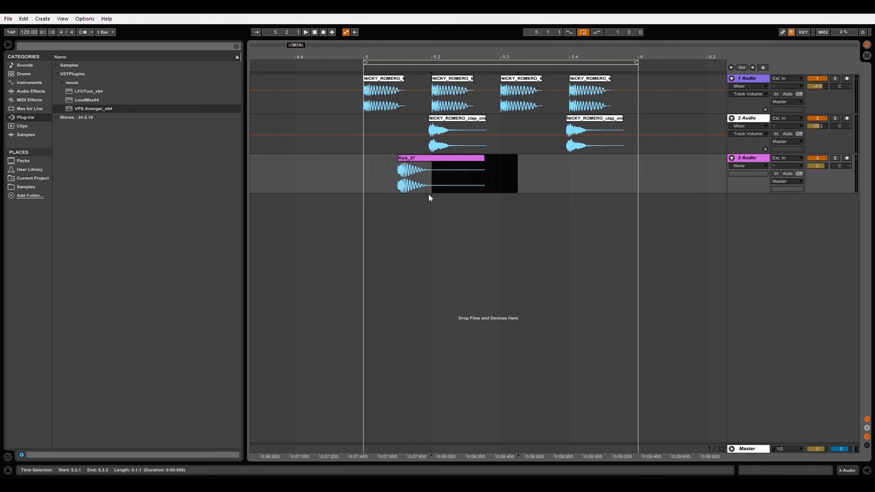
{"action": "key", "text": "Delete"}
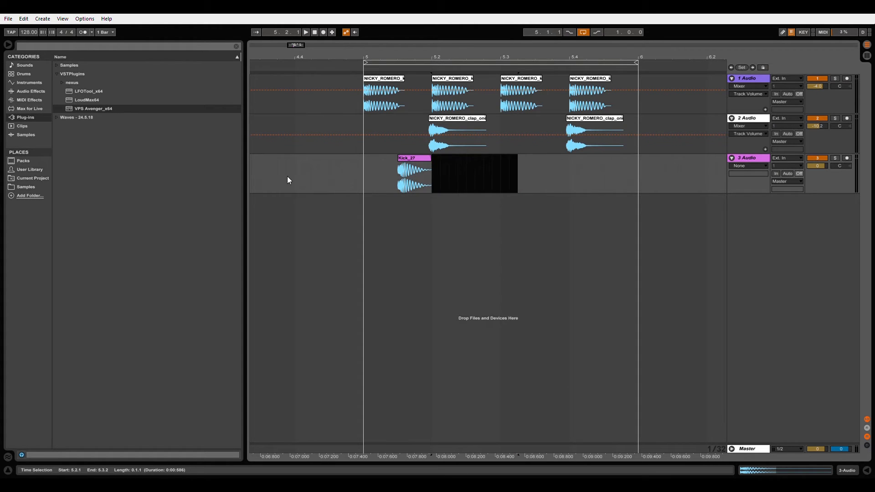
{"action": "left_click_drag", "start_coordinate": [431, 187], "coordinate": [415, 192]}
{"action": "key", "text": "Delete"}
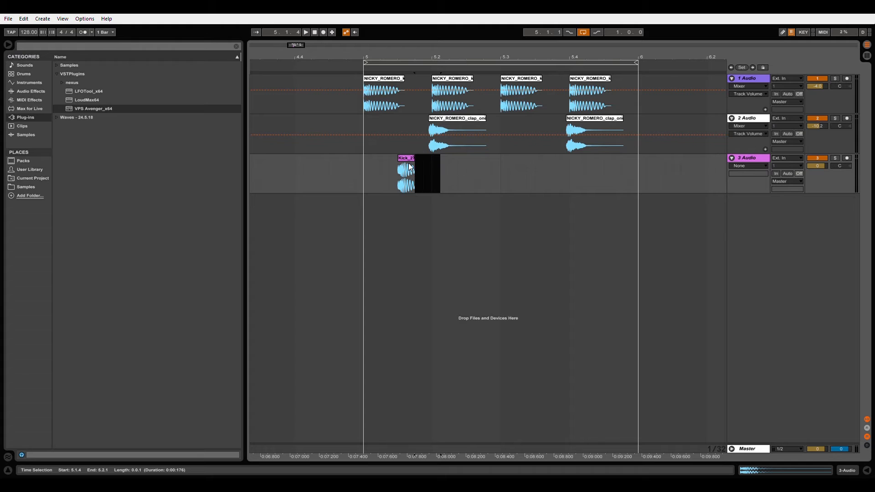
{"action": "left_click", "coordinate": [407, 171]}
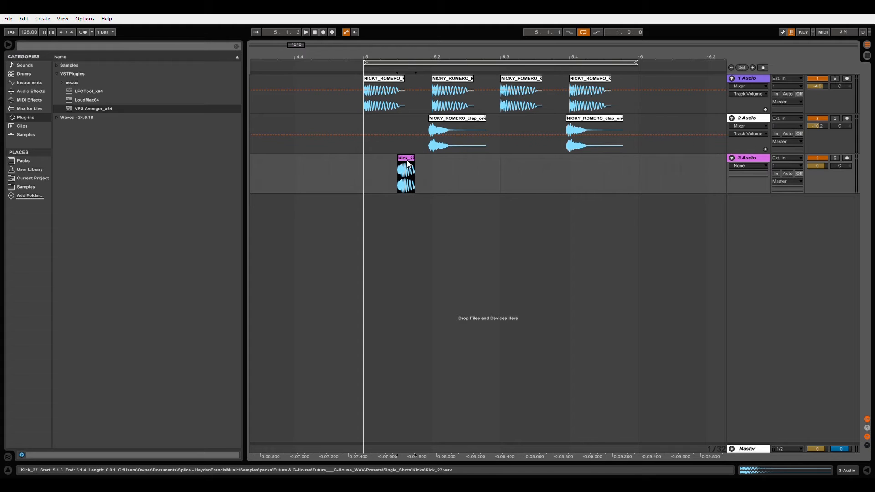
Load an EQ Eight from the audio effects onto the Kick_27 track.
{"action": "left_click", "coordinate": [20, 92]}
{"action": "left_click", "coordinate": [67, 119]}
{"action": "left_click", "coordinate": [69, 126]}
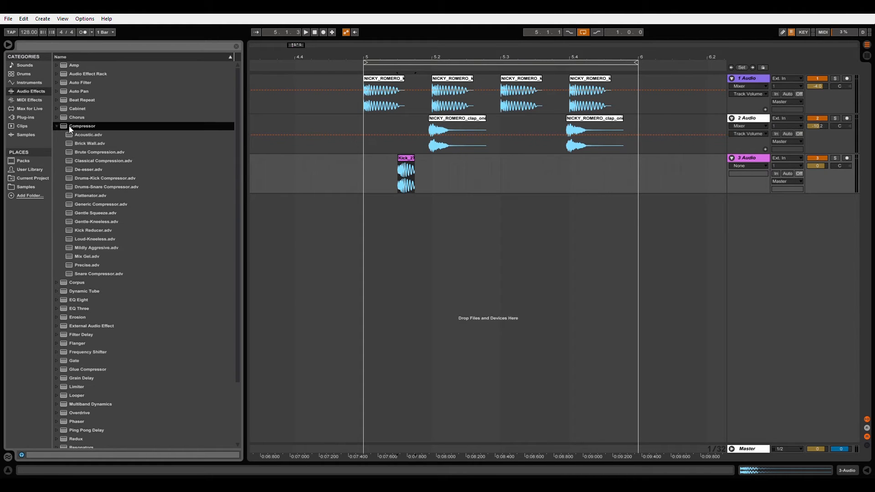
{"action": "key", "text": "Left"}
{"action": "left_click_drag", "start_coordinate": [78, 152], "coordinate": [334, 185]}
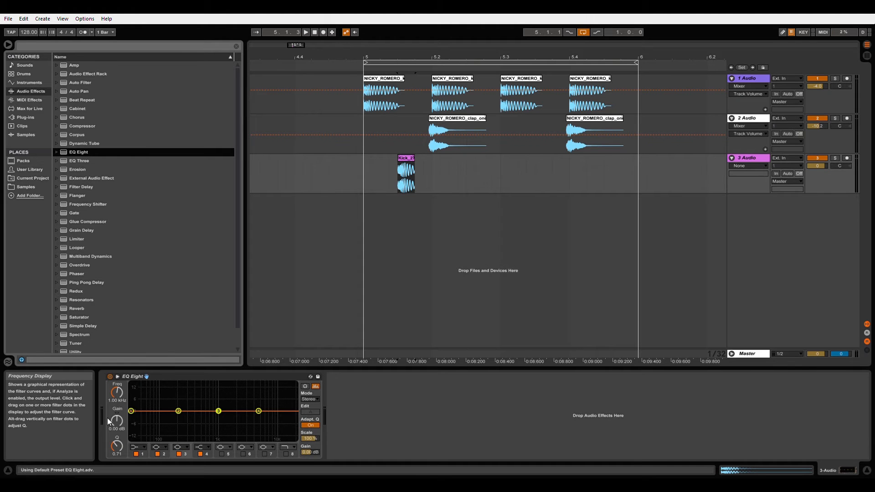
In EQ Eight, low-cut the Kick_27 track at 45 Hz and high-cut it with band 8 at 1.24 kHz while auditioning it.
{"action": "left_click_drag", "start_coordinate": [117, 393], "coordinate": [117, 384]}
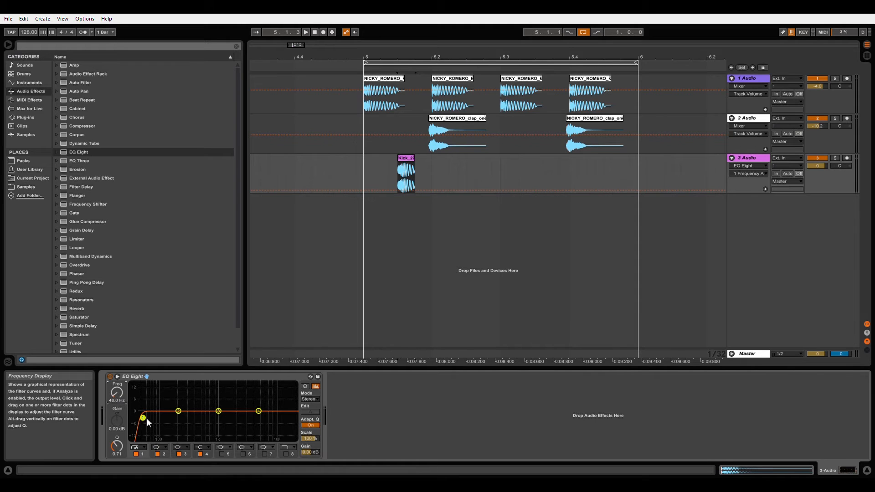
{"action": "left_click", "coordinate": [287, 454]}
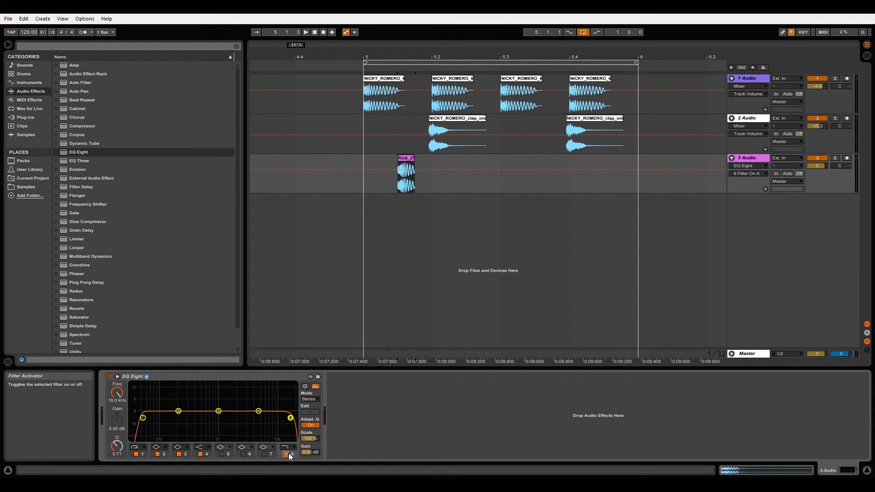
{"action": "key", "text": "Down"}
{"action": "mouse_move", "coordinate": [117, 393]}
{"action": "left_mouse_down"}
{"action": "mouse_move", "coordinate": [117, 412]}
{"action": "mouse_move", "coordinate": [113, 401]}
{"action": "left_mouse_up"}
{"action": "key", "text": "space"}
{"action": "key", "text": "space"}
{"action": "key", "text": "space"}
{"action": "key", "text": "space"}
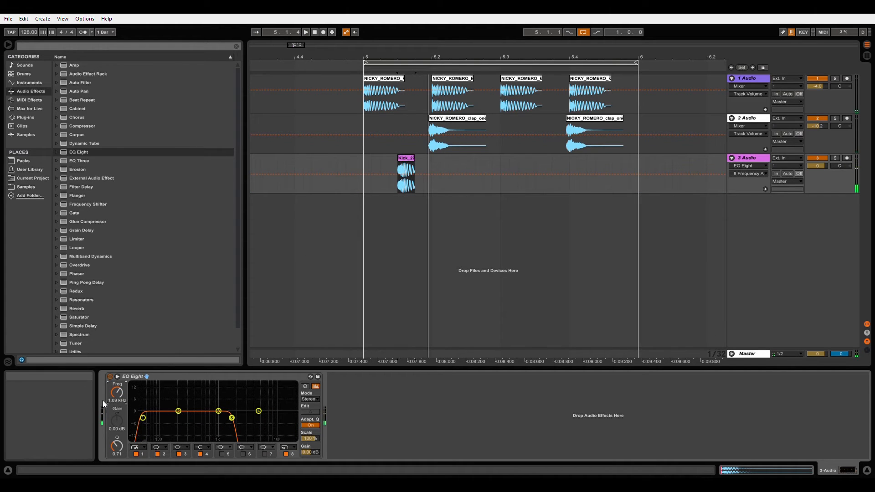
{"action": "left_click_drag", "start_coordinate": [111, 395], "coordinate": [111, 398]}
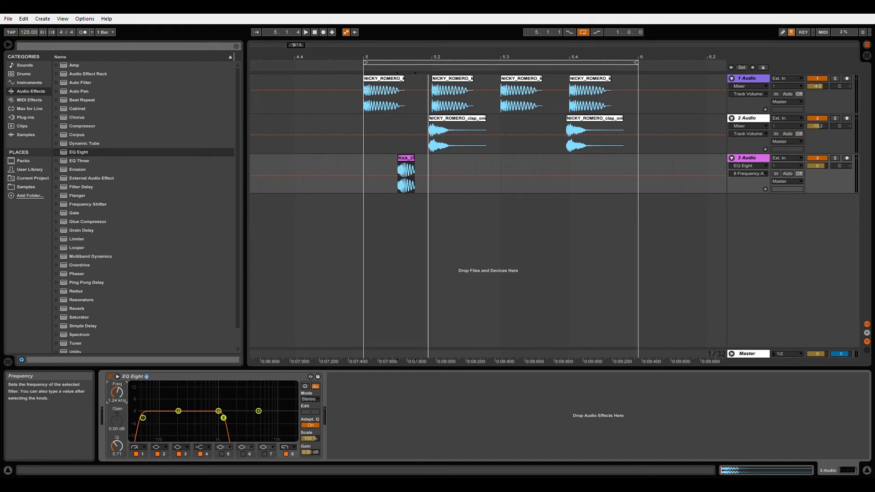
Arrange two Kick_27 hits on the third track, at 5.1.4 and 5.2.3.
{"action": "left_click", "coordinate": [362, 167]}
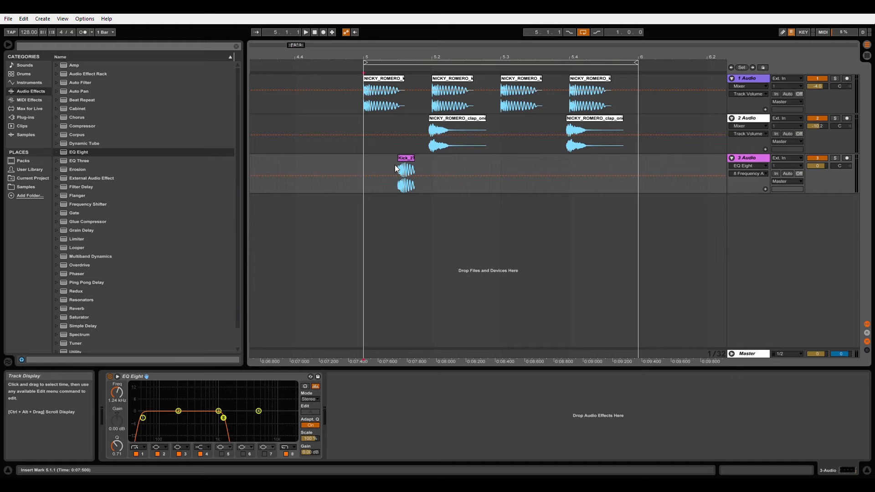
{"action": "left_click_drag", "start_coordinate": [407, 162], "coordinate": [483, 164]}
{"action": "key", "text": "ctrl+d"}
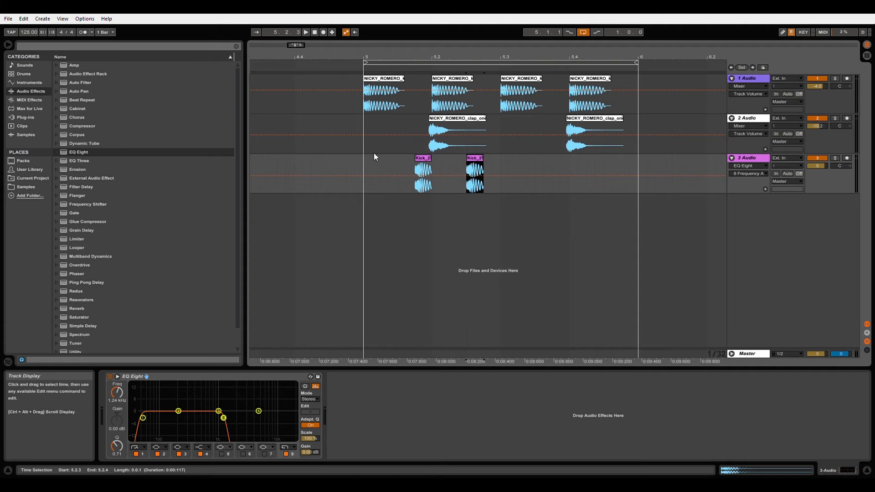
Lower the Kick_27 track's volume to -7.6 dB and play the loop from bar 5.
{"action": "left_click", "coordinate": [364, 165]}
{"action": "left_click_drag", "start_coordinate": [816, 166], "coordinate": [815, 178]}
{"action": "key", "text": "space"}
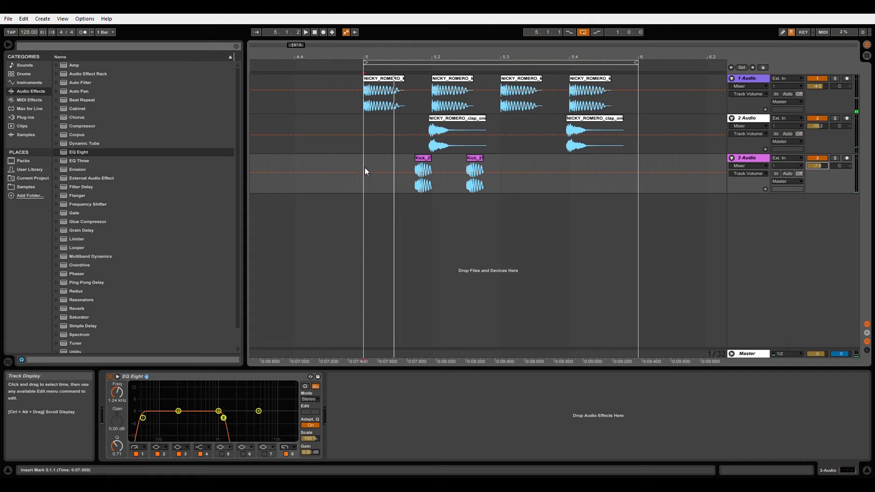
{"action": "key", "text": "space"}
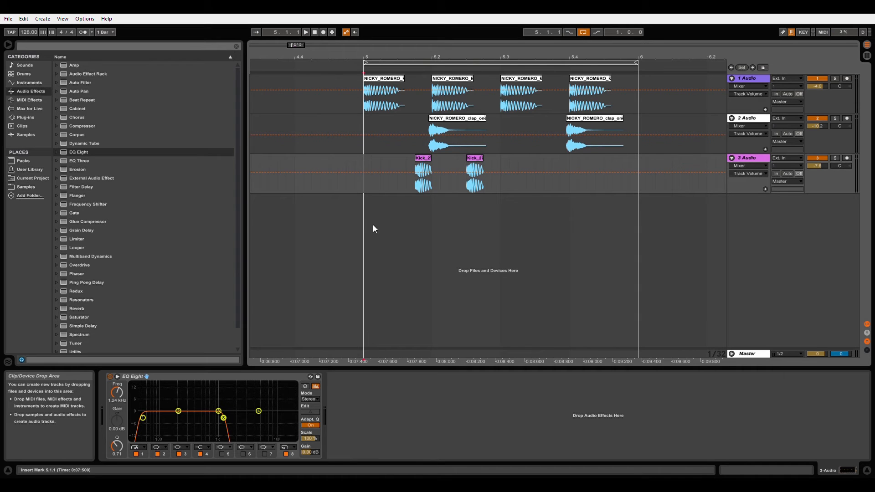
{"action": "key", "text": "space"}
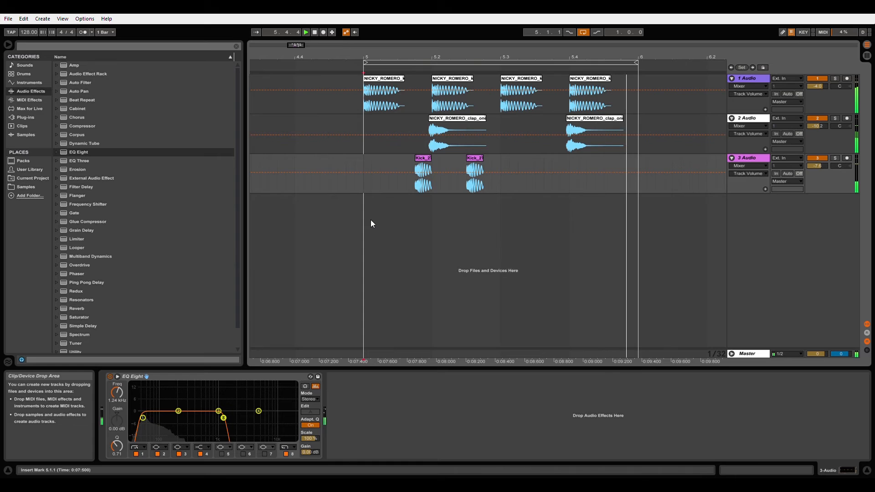
{"action": "key", "text": "space"}
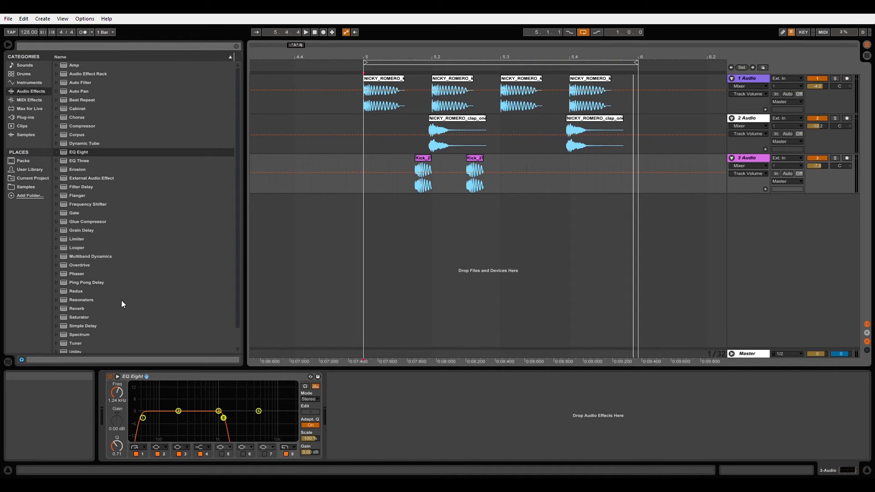
Add the FHB_Kit4_Hat_Shot sample on a new track at 5.1.3, trim it at beat 2, and duplicate it onto all four offbeats.
{"action": "left_click_drag", "start_coordinate": [349, 488], "coordinate": [401, 232]}
{"action": "left_click_drag", "start_coordinate": [483, 230], "coordinate": [372, 223]}
{"action": "key", "text": "Delete"}
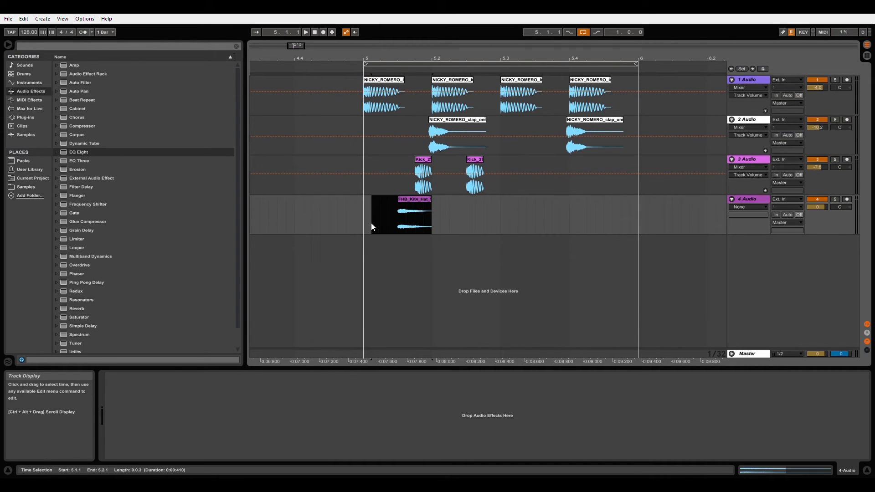
{"action": "key", "text": "ctrl+d"}
{"action": "key", "text": "ctrl+d"}
{"action": "key", "text": "ctrl+d"}
Play the loop and lower the offbeat hat track's volume to -1.9 dB.
{"action": "key", "text": "space"}
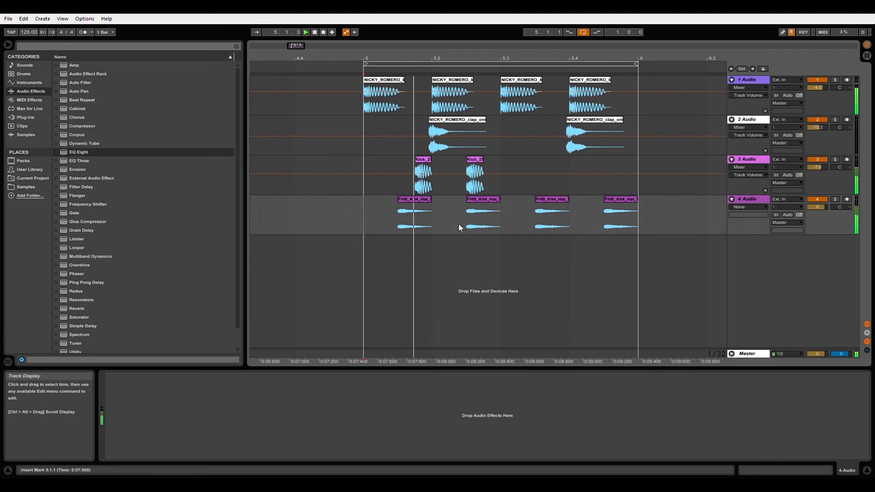
{"action": "left_click_drag", "start_coordinate": [817, 207], "coordinate": [817, 213]}
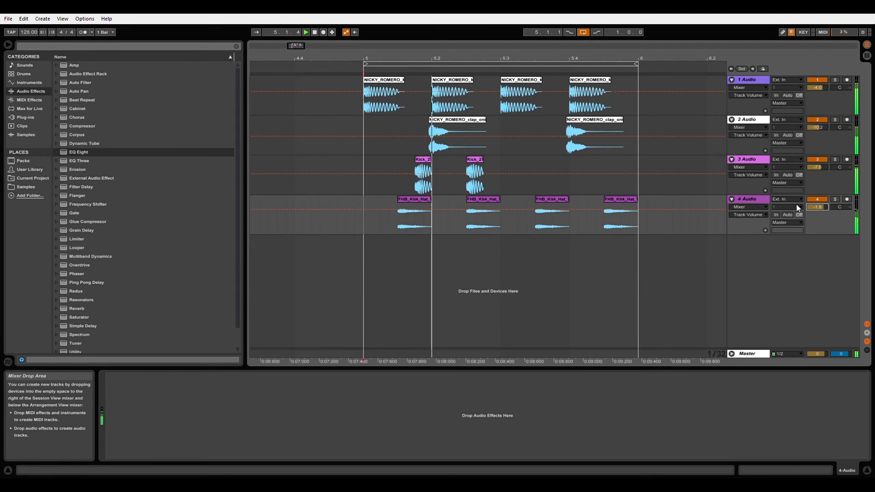
{"action": "key", "text": "space"}
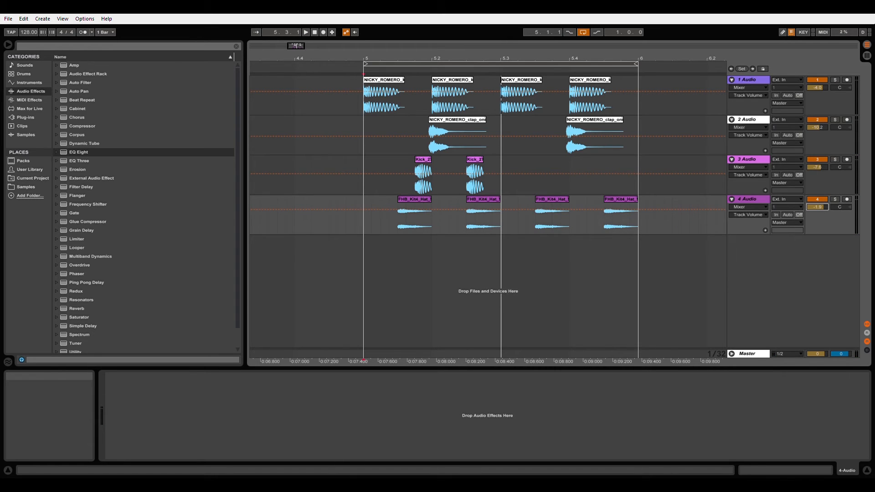
Add the ft_hat_hatti sample on a new track at 5.1.2, play the loop, and lower the track's volume to -16.3 dB.
{"action": "left_click_drag", "start_coordinate": [381, 285], "coordinate": [381, 285]}
{"action": "left_click", "coordinate": [366, 256]}
{"action": "key", "text": "space"}
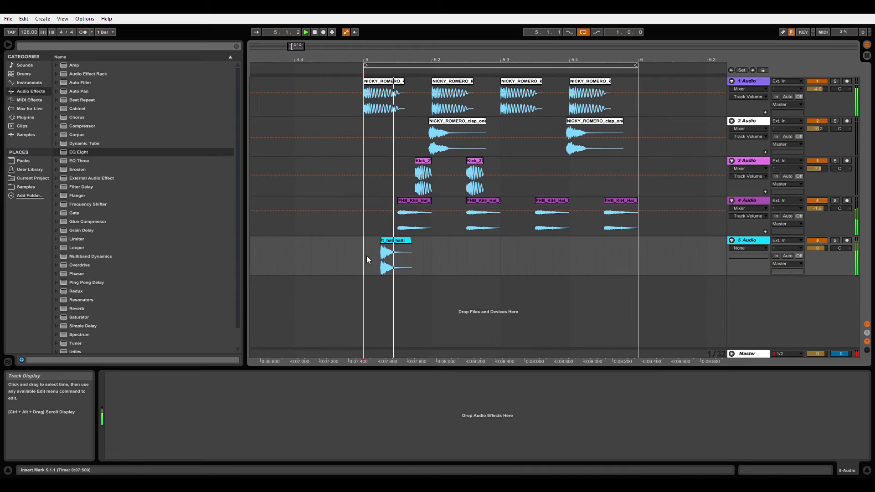
{"action": "left_click_drag", "start_coordinate": [814, 248], "coordinate": [813, 278]}
{"action": "key", "text": "space"}
Switch to the triplet grid, move the ft_hat_hatti clip to the triplet position just after 5.1.2, and play the loop.
{"action": "left_click_drag", "start_coordinate": [377, 61], "coordinate": [377, 86]}
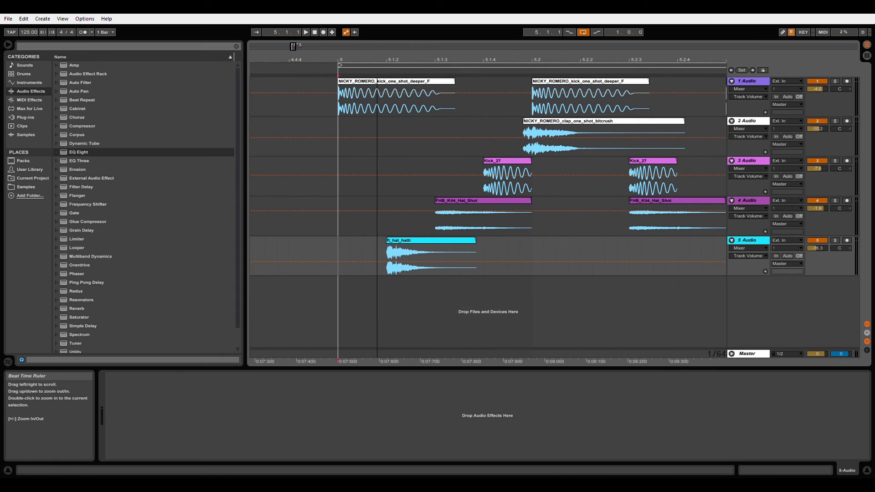
{"action": "left_click", "coordinate": [349, 252]}
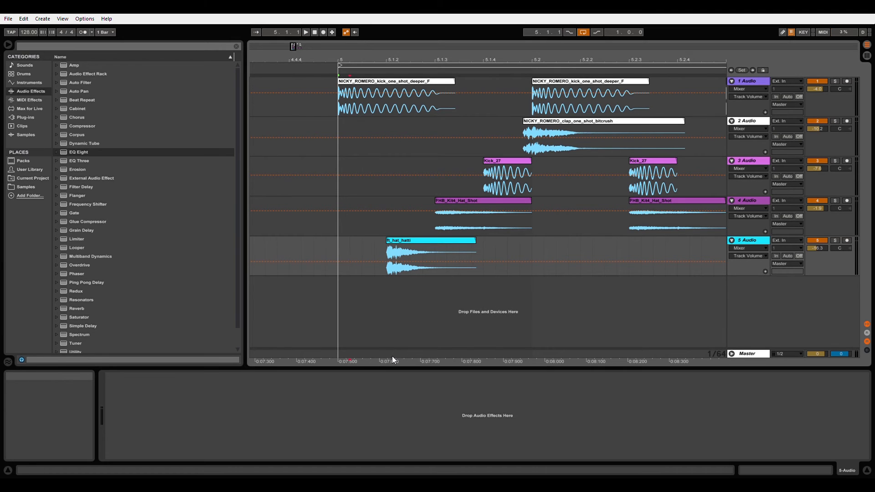
{"action": "left_click", "coordinate": [338, 244]}
{"action": "key", "text": "ctrl+3"}
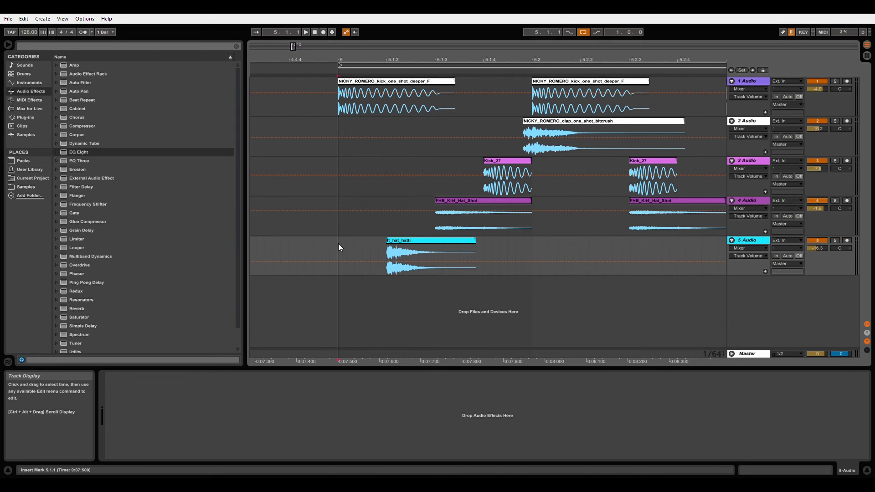
{"action": "left_click_drag", "start_coordinate": [399, 242], "coordinate": [415, 242]}
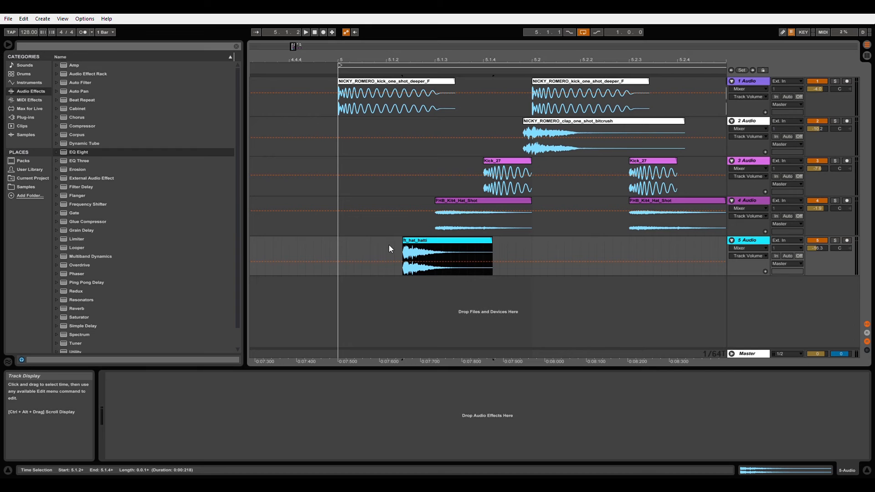
{"action": "left_click", "coordinate": [338, 244]}
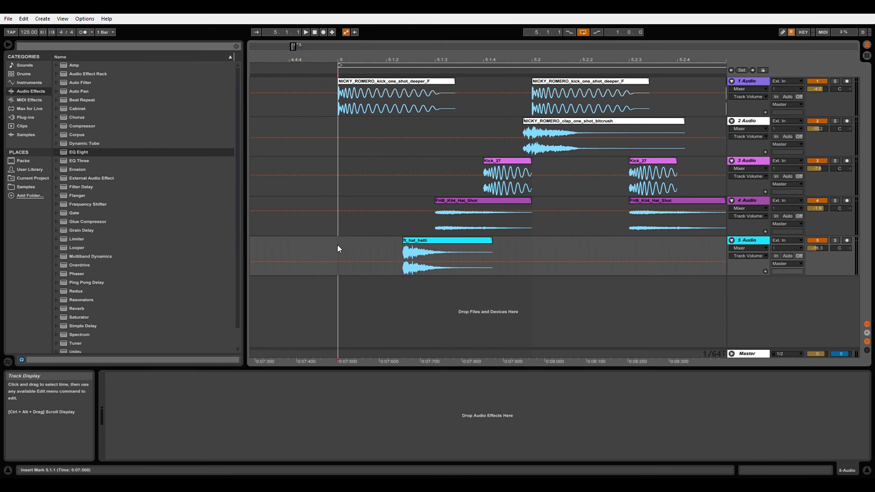
{"action": "key", "text": "space"}
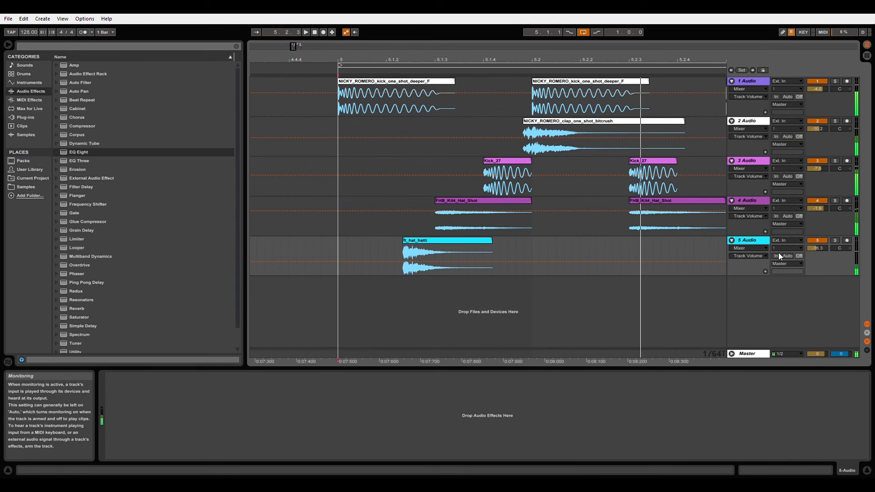
Duplicate the ft_hat_hatti clip two beats further on, so it repeats after beat 3, and play the loop.
{"action": "left_click_drag", "start_coordinate": [412, 63], "coordinate": [413, 50]}
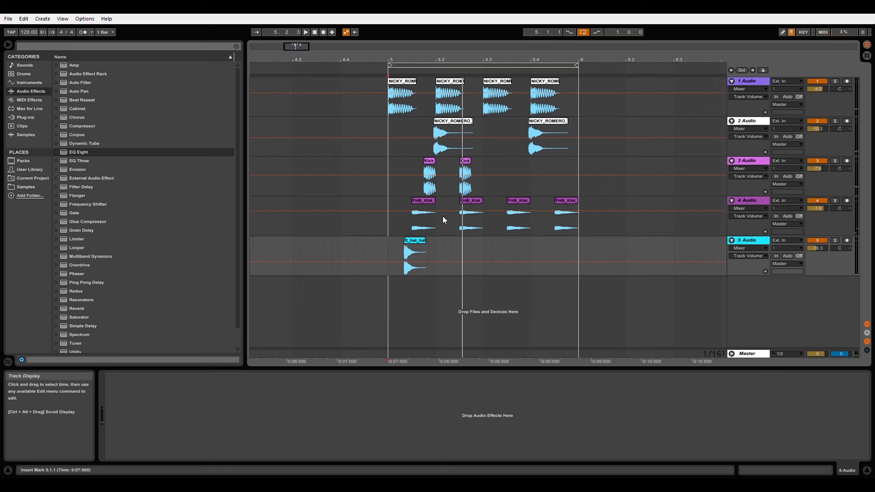
{"action": "left_click_drag", "start_coordinate": [482, 250], "coordinate": [392, 250]}
{"action": "key", "text": "ctrl+d"}
{"action": "left_click", "coordinate": [390, 250]}
{"action": "key", "text": "space"}
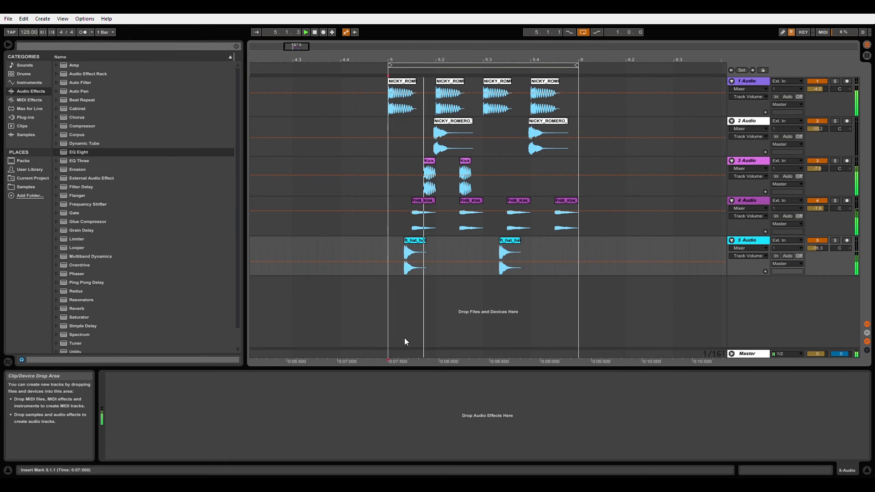
{"action": "key", "text": "space"}
Audition both ft_hat_hatti clips shifted earlier onto the straight sixteenth positions, undo the shift, and play the loop again.
{"action": "left_click_drag", "start_coordinate": [538, 273], "coordinate": [403, 281]}
{"action": "left_click_drag", "start_coordinate": [402, 58], "coordinate": [398, 70]}
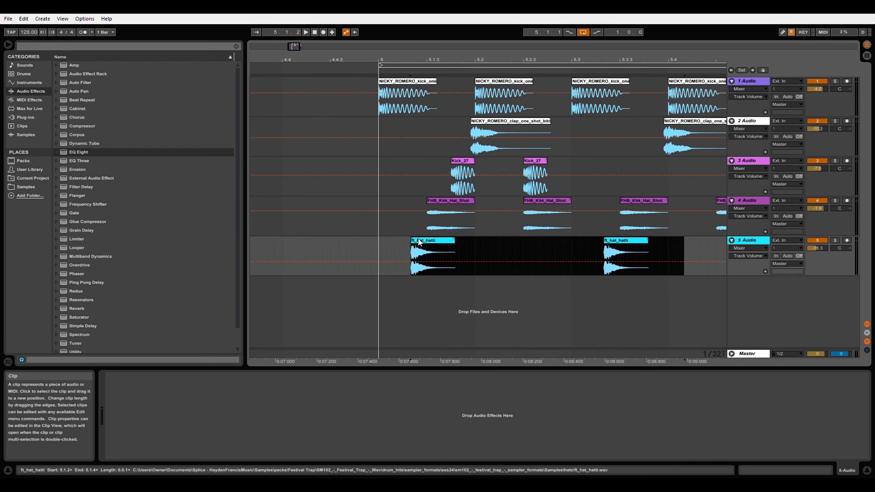
{"action": "left_click_drag", "start_coordinate": [420, 242], "coordinate": [412, 241]}
{"action": "left_click", "coordinate": [376, 248]}
{"action": "key", "text": "space"}
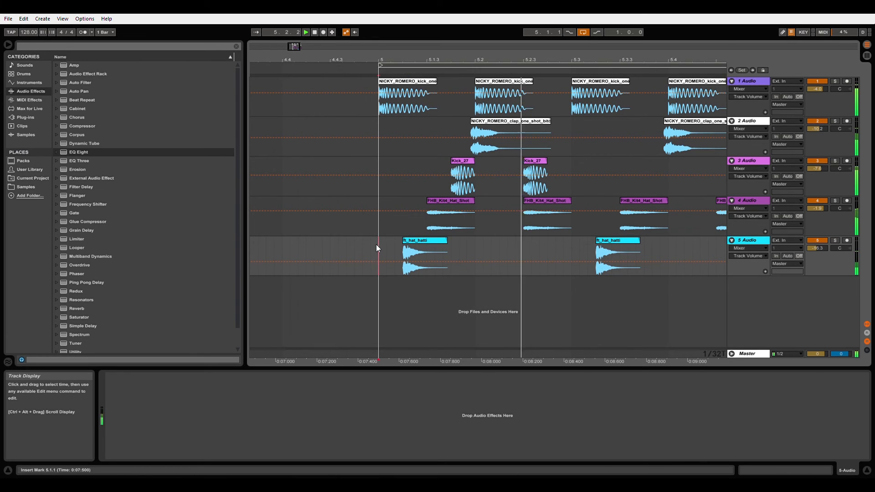
{"action": "left_click_drag", "start_coordinate": [440, 59], "coordinate": [448, 64]}
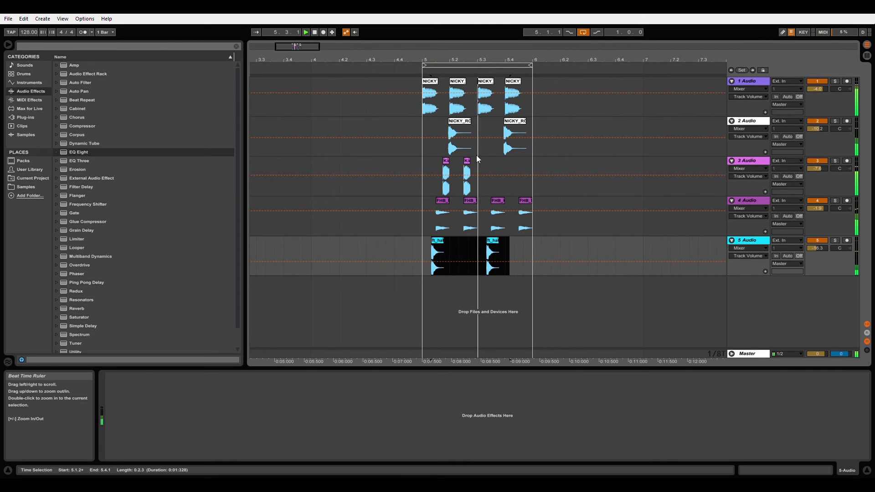
{"action": "left_click", "coordinate": [423, 245]}
Shift the first Kick_27 clip slightly after 5.1.4 and trim off its tail past beat 2.
{"action": "left_click_drag", "start_coordinate": [444, 59], "coordinate": [436, 163]}
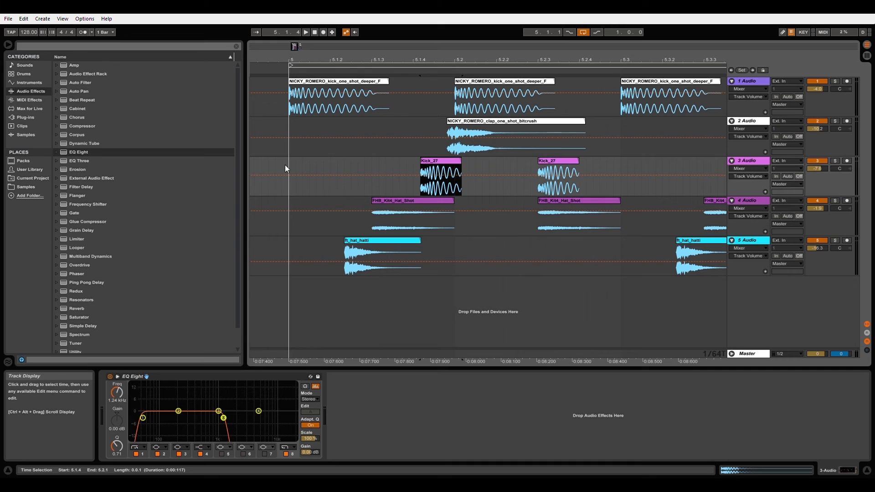
{"action": "left_click", "coordinate": [463, 185]}
{"action": "key", "text": "Delete"}
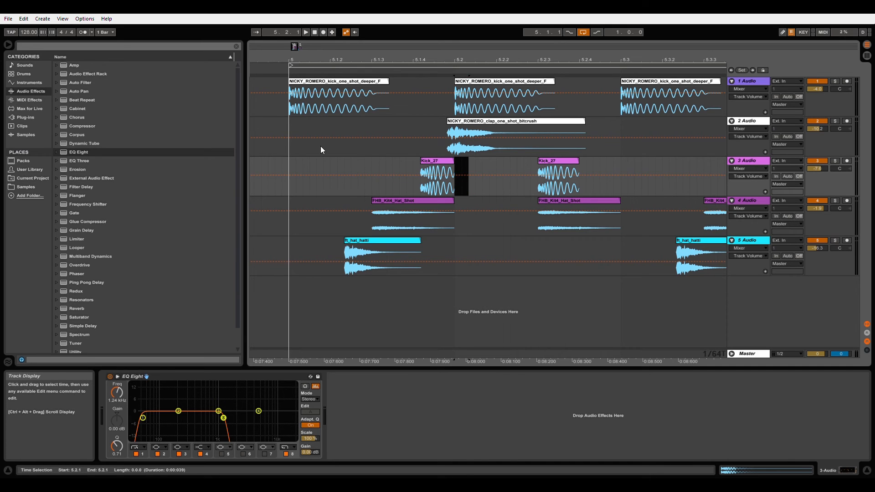
Play the loop from 5.1.1 to hear the shifted Kick_27 clip against the full beat.
{"action": "left_click", "coordinate": [288, 165]}
{"action": "key", "text": "space"}
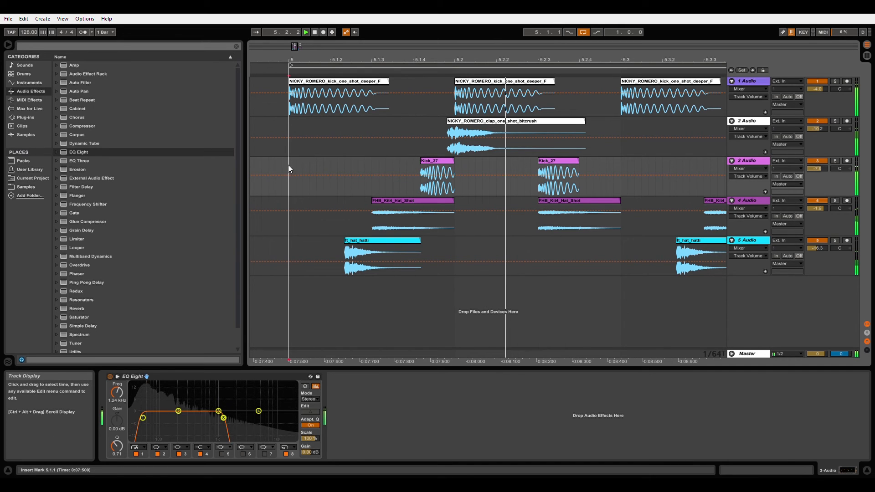
{"action": "left_click_drag", "start_coordinate": [344, 55], "coordinate": [370, 68]}
{"action": "key", "text": "space"}
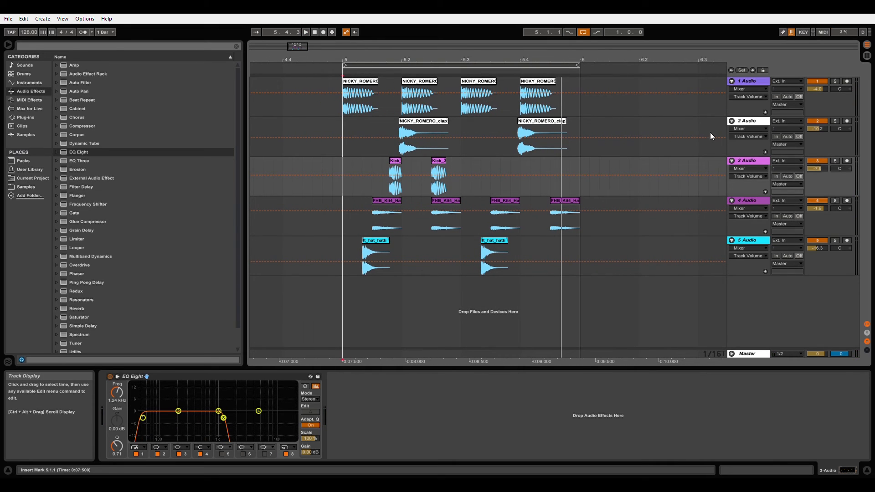
Fold all five audio tracks to their compact height in the arrangement.
{"action": "left_click", "coordinate": [731, 120]}
{"action": "left_click", "coordinate": [731, 130]}
{"action": "left_click", "coordinate": [731, 139]}
{"action": "left_click", "coordinate": [730, 146]}
{"action": "left_click", "coordinate": [732, 81]}
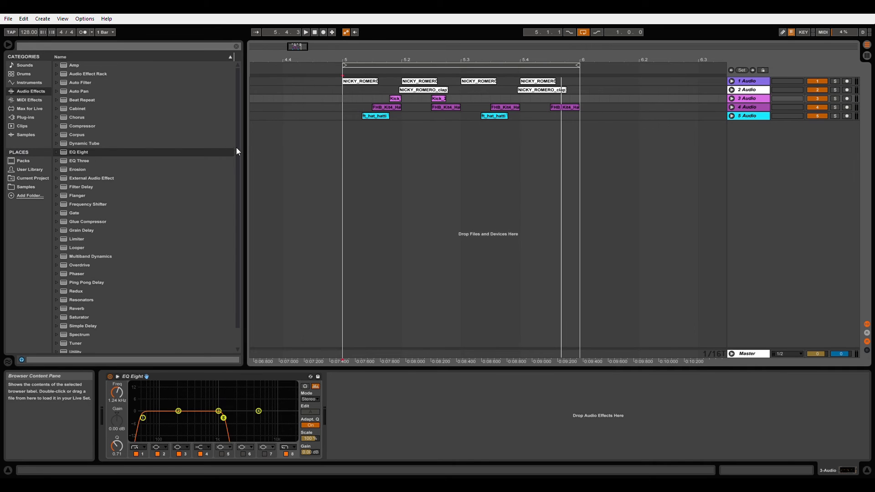
Add a Vocoder to the clap track, 2 Audio, and unfold that track.
{"action": "left_click_drag", "start_coordinate": [238, 230], "coordinate": [237, 255]}
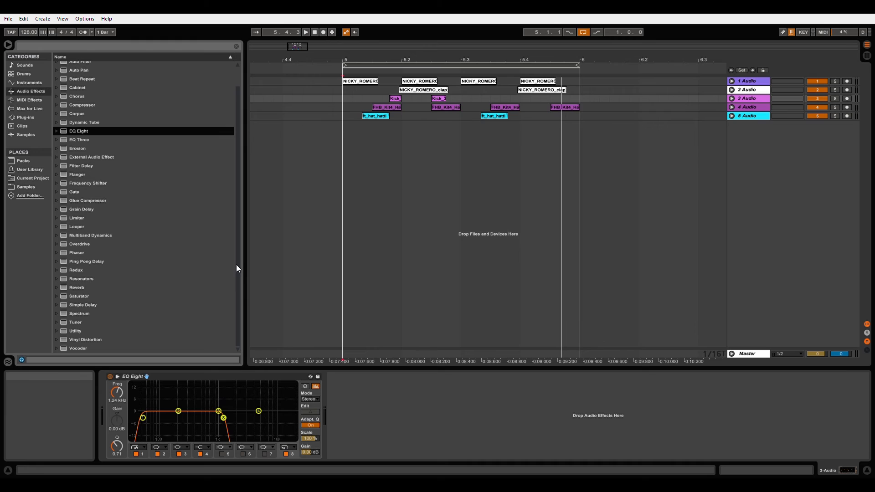
{"action": "left_click_drag", "start_coordinate": [75, 348], "coordinate": [283, 230]}
{"action": "left_click_drag", "start_coordinate": [381, 136], "coordinate": [361, 93]}
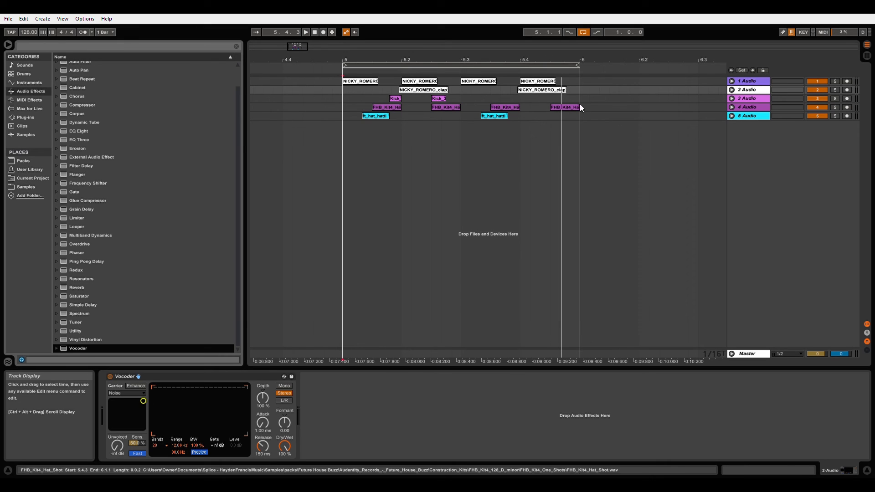
{"action": "left_click_drag", "start_coordinate": [735, 95], "coordinate": [682, 120]}
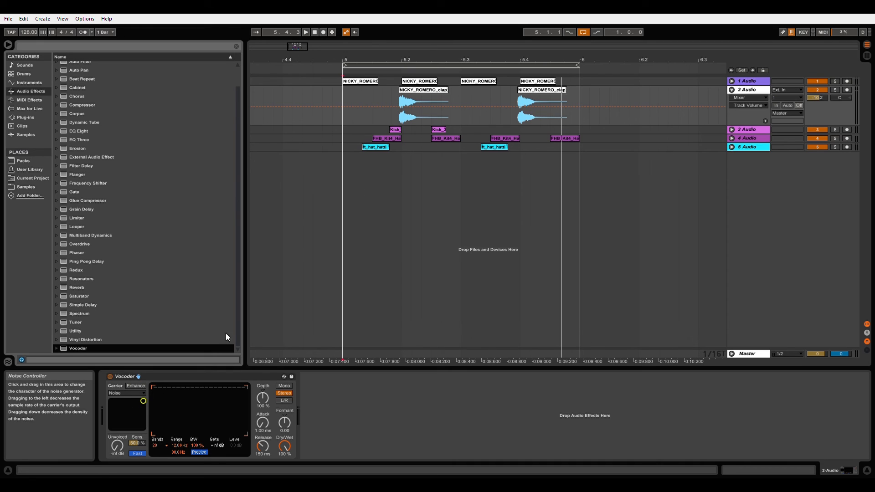
Solo the clap track and play it from 5.1.1, comparing the sound with the Vocoder off and on.
{"action": "left_click", "coordinate": [343, 97]}
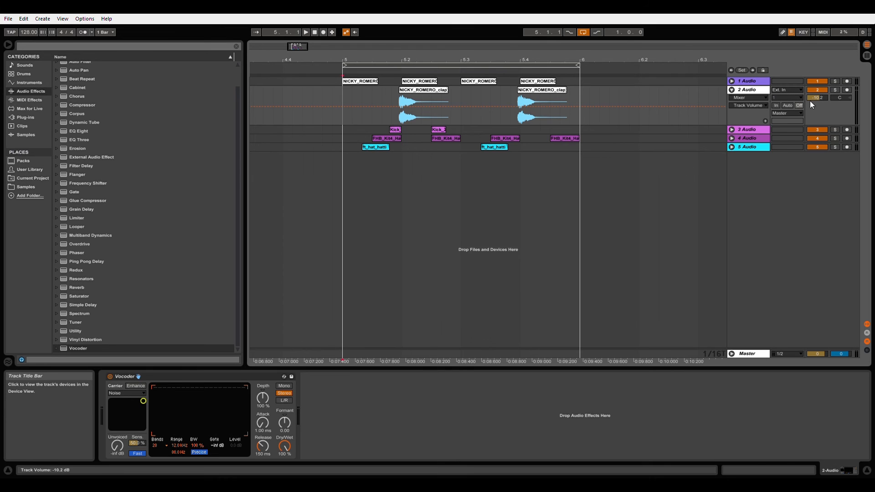
{"action": "left_click", "coordinate": [835, 90]}
{"action": "key", "text": "space"}
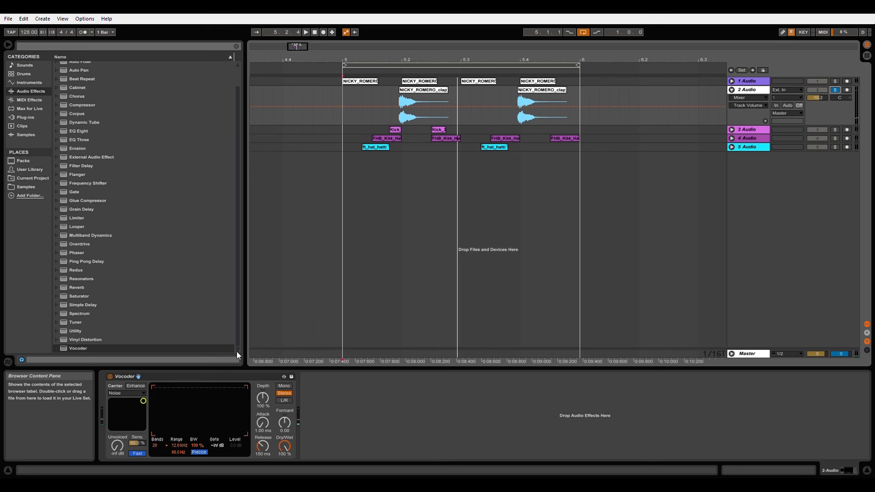
{"action": "left_click", "coordinate": [110, 377]}
{"action": "key", "text": "space"}
{"action": "key", "text": "space"}
{"action": "left_click", "coordinate": [109, 378]}
{"action": "key", "text": "space"}
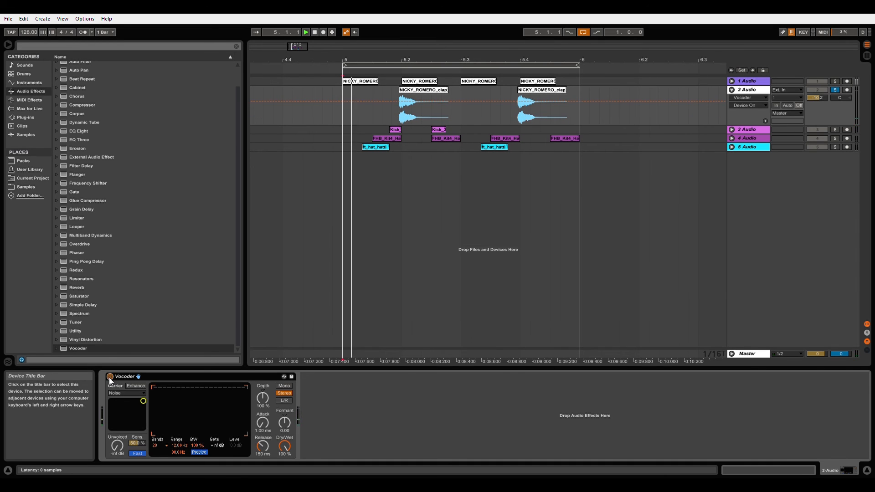
{"action": "key", "text": "space"}
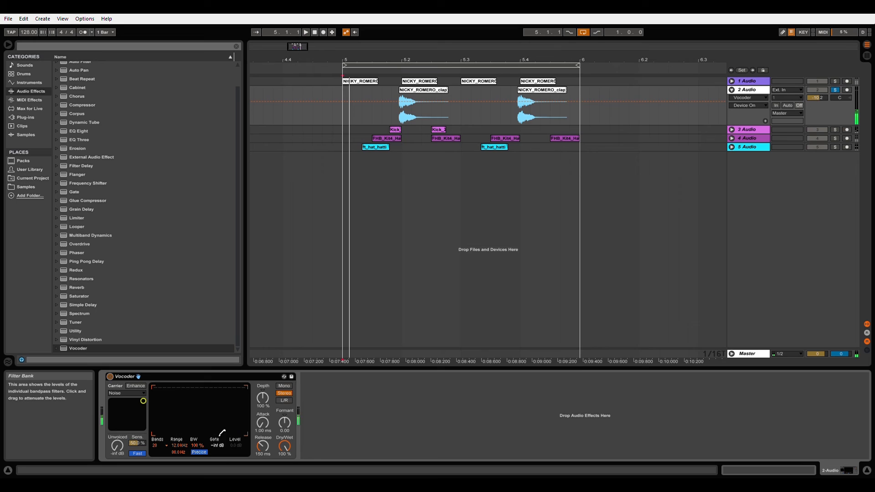
Set the Vocoder's Dry/Wet to 41.5 % and play the soloed clap, toggling the effect off and on.
{"action": "left_click", "coordinate": [284, 445]}
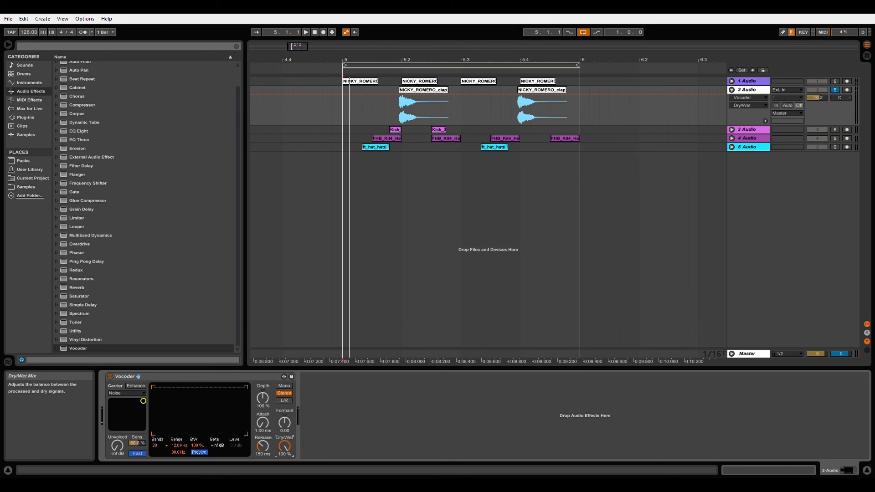
{"action": "left_click_drag", "start_coordinate": [283, 445], "coordinate": [283, 453]}
{"action": "key", "text": "space"}
{"action": "left_click", "coordinate": [111, 378]}
{"action": "left_click", "coordinate": [110, 376]}
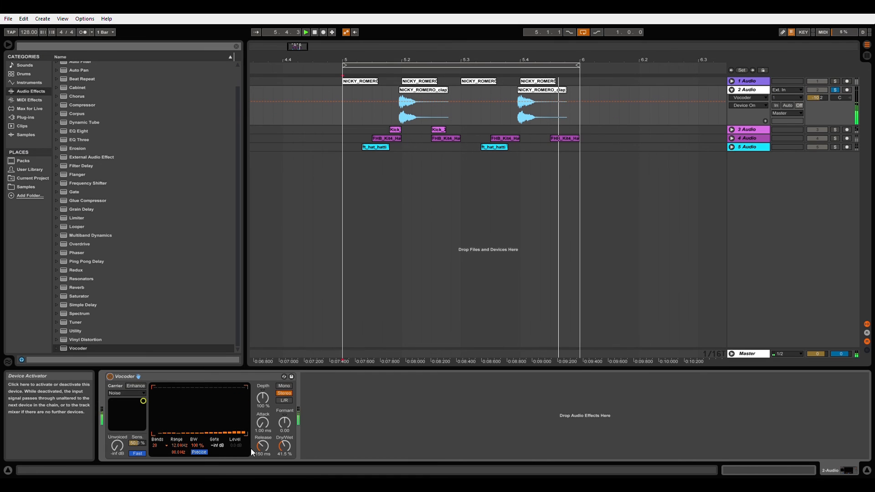
{"action": "key", "text": "space"}
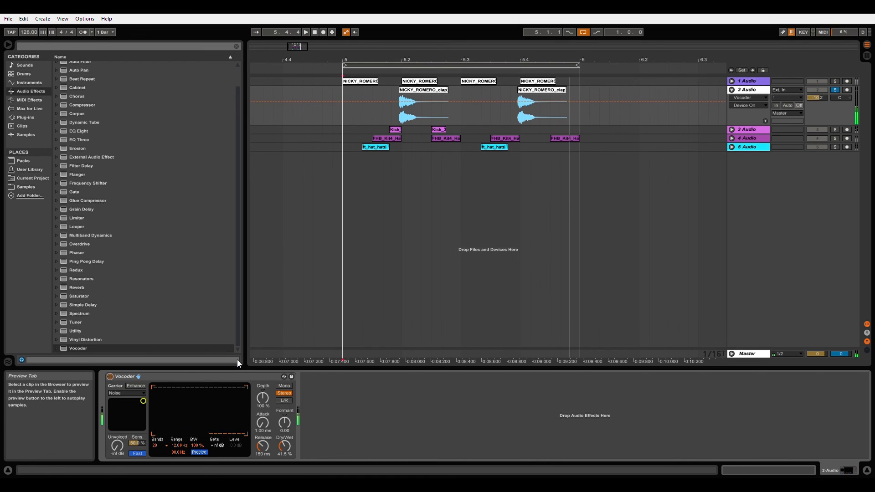
Unsolo the clap track, compare the Vocoder off and on within the full beat, and lower its Dry/Wet to 19.5 %.
{"action": "left_click", "coordinate": [835, 90]}
{"action": "key", "text": "space"}
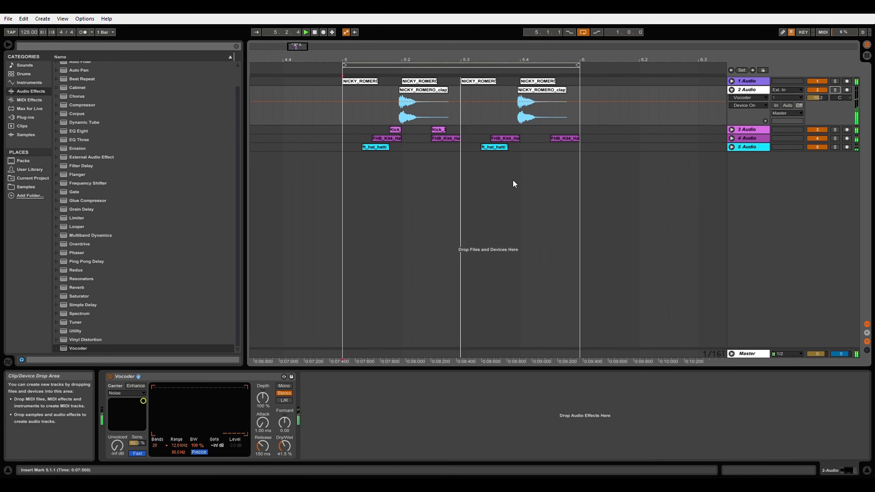
{"action": "left_click", "coordinate": [110, 377]}
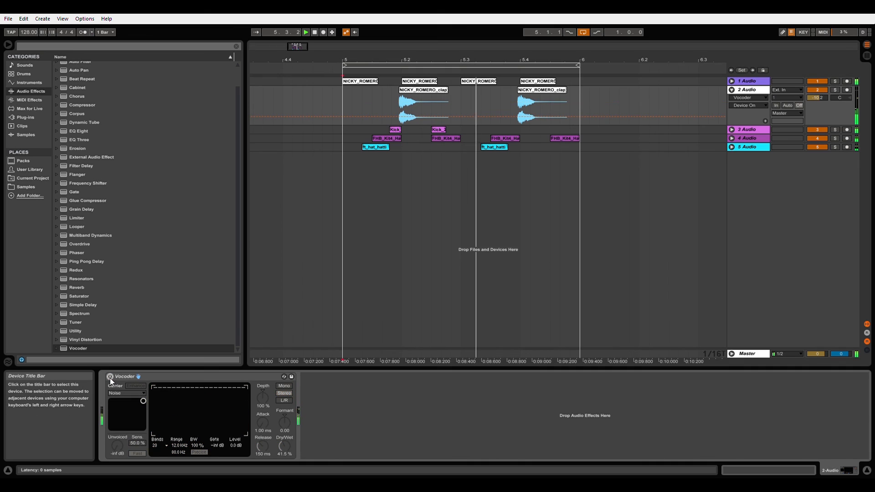
{"action": "left_click", "coordinate": [110, 377]}
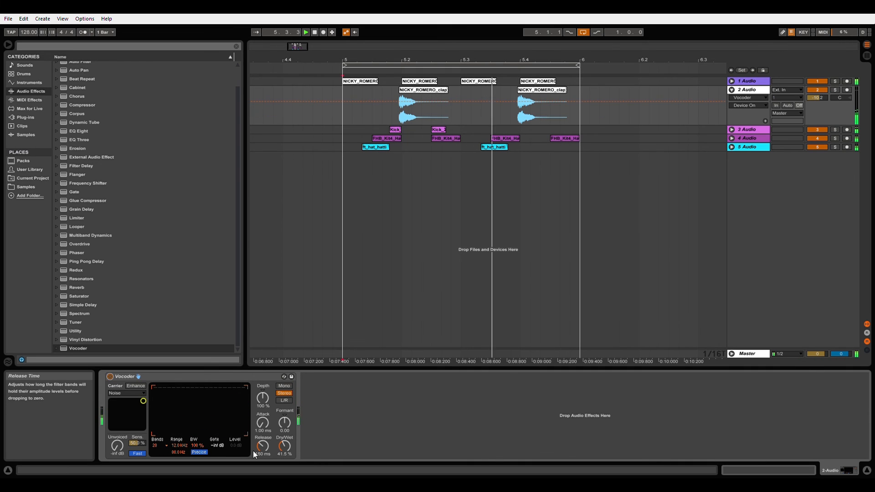
{"action": "left_click_drag", "start_coordinate": [283, 446], "coordinate": [283, 464]}
{"action": "key", "text": "space"}
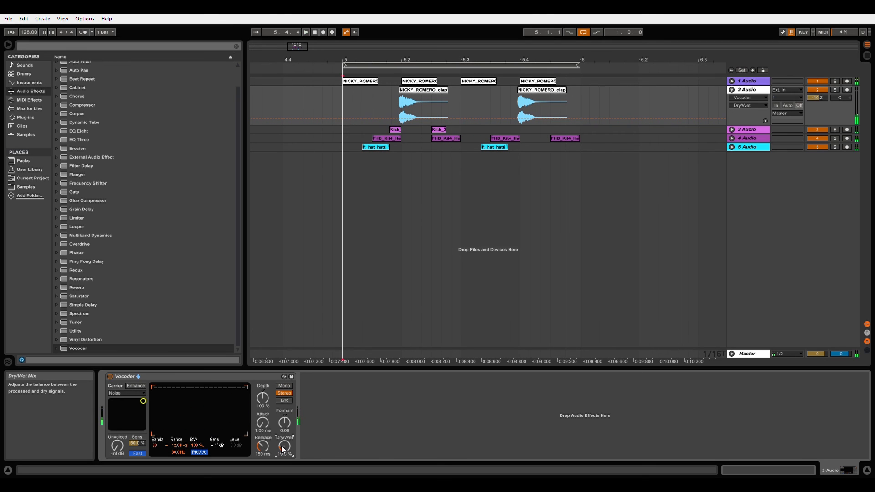
Unfold the 5 Audio and 4 Audio hat tracks to show their waveforms.
{"action": "left_click", "coordinate": [344, 148]}
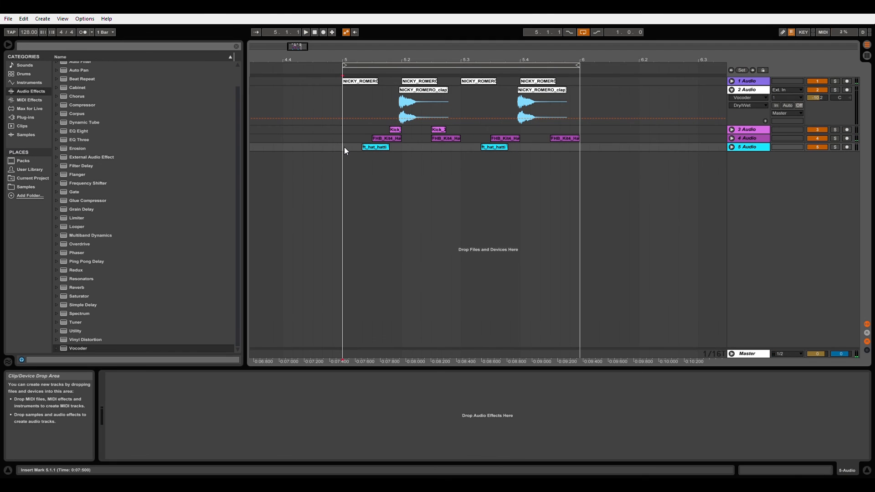
{"action": "left_click", "coordinate": [731, 147]}
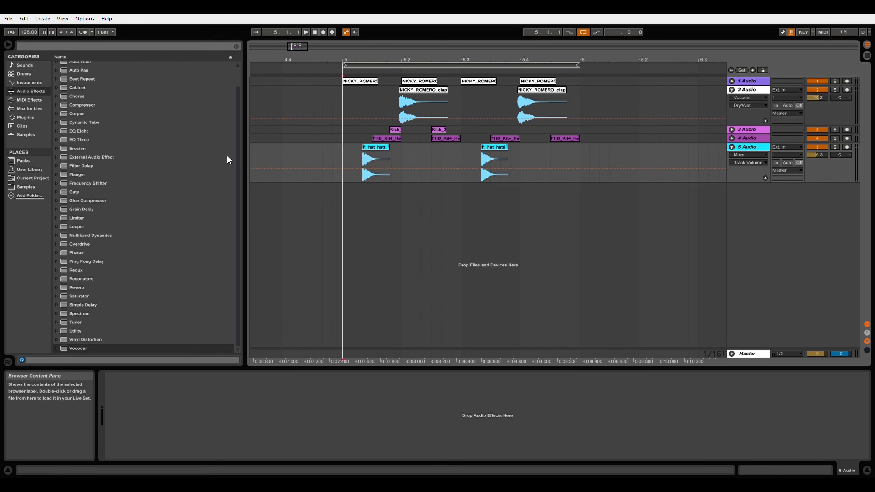
{"action": "left_click_drag", "start_coordinate": [236, 155], "coordinate": [240, 119]}
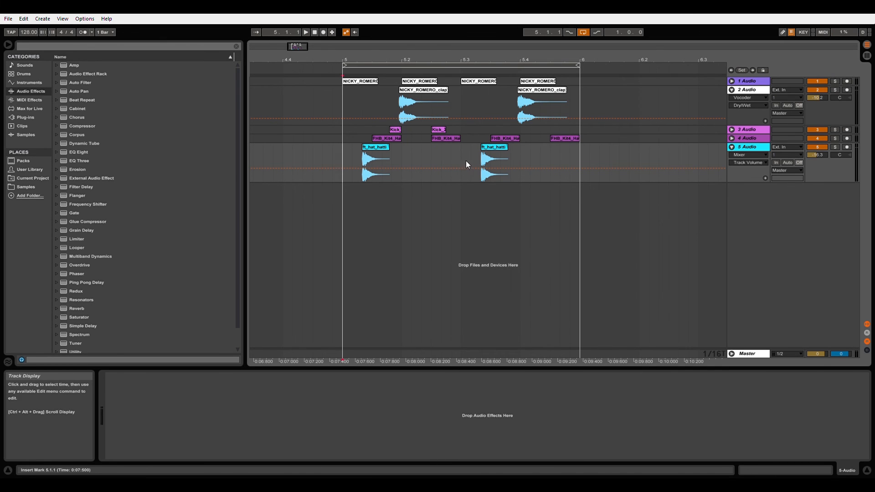
{"action": "left_click", "coordinate": [731, 138]}
Duplicate the last FHB_Kit4_Hat_Shot clip and place the copy at 5.1.1 on a new audio track, 6 Audio.
{"action": "left_click", "coordinate": [567, 140]}
{"action": "key", "text": "ctrl+d"}
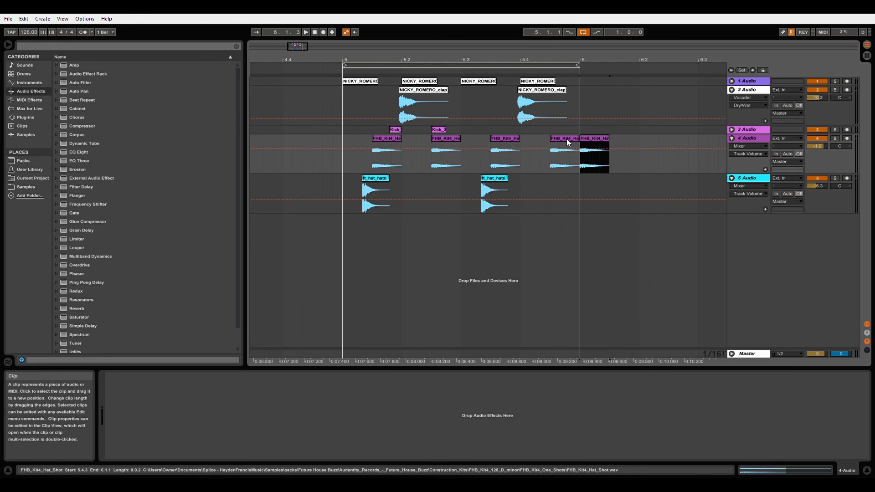
{"action": "left_click", "coordinate": [747, 242]}
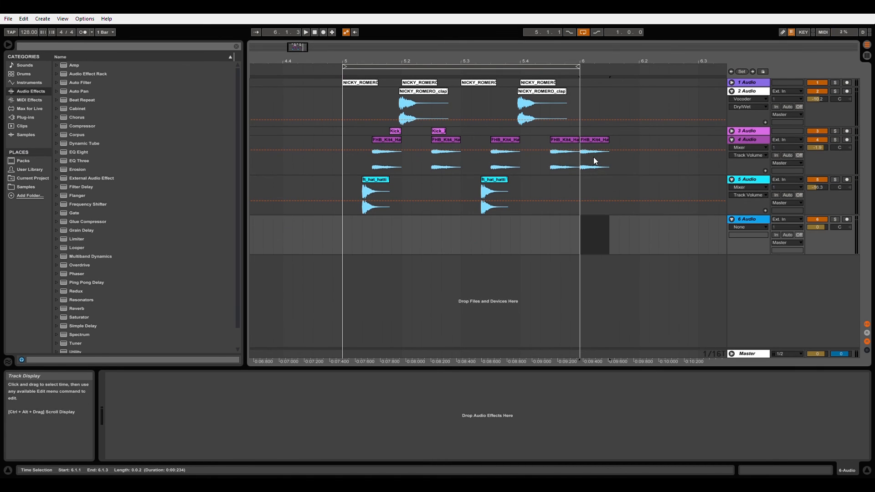
{"action": "left_click_drag", "start_coordinate": [592, 139], "coordinate": [353, 220]}
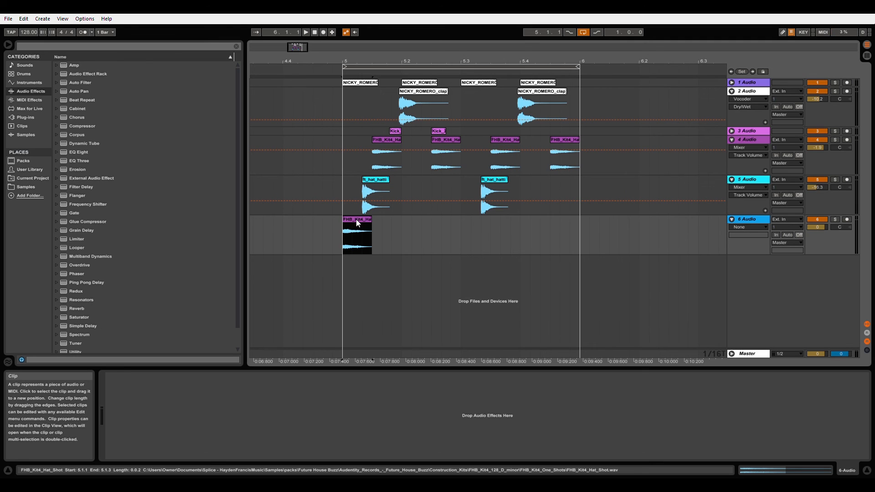
Reverse the copied hat clip on 6 Audio, move it to 5.1.3 leading into beat 2, and play the loop.
{"action": "double_click", "coordinate": [357, 219]}
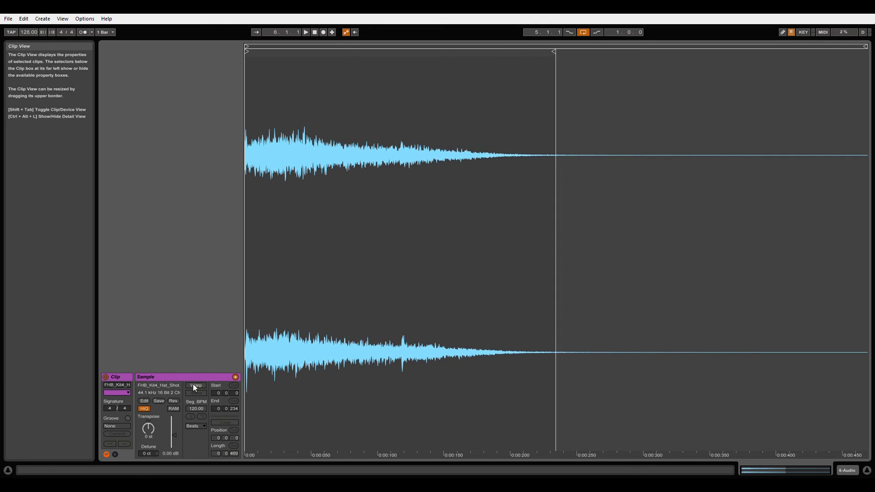
{"action": "left_click", "coordinate": [174, 401]}
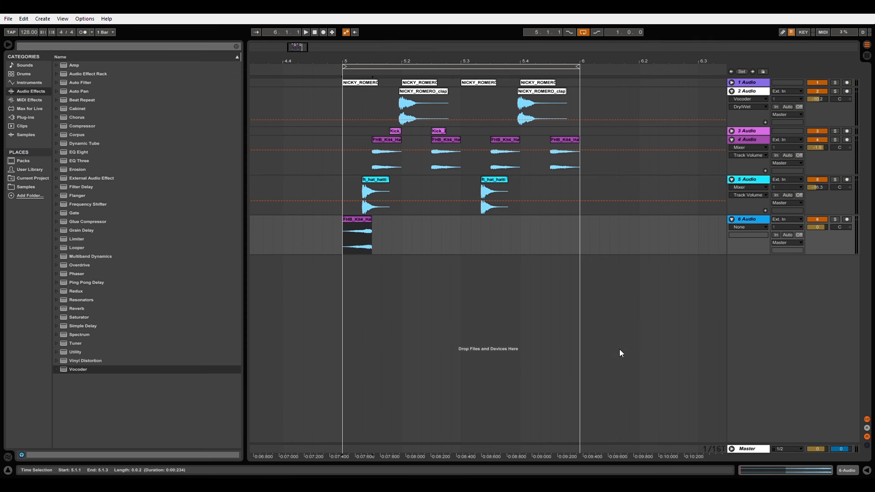
{"action": "left_click_drag", "start_coordinate": [352, 225], "coordinate": [388, 220]}
{"action": "left_click", "coordinate": [312, 226]}
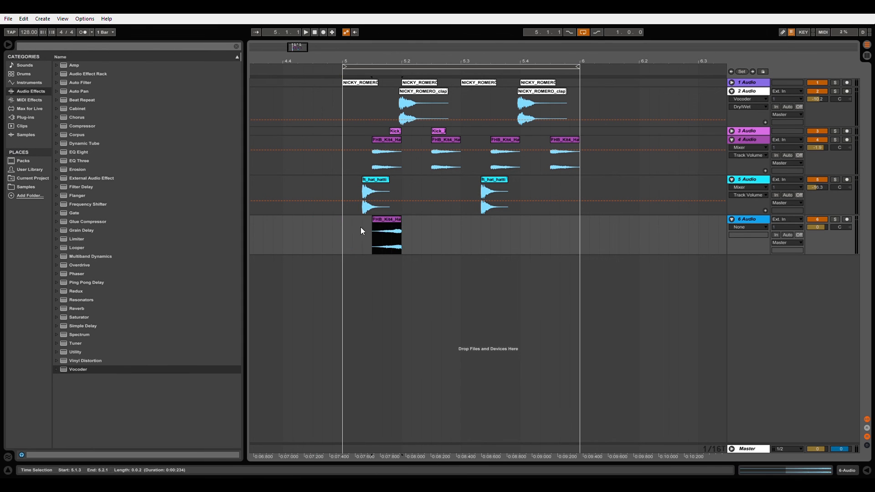
{"action": "left_click", "coordinate": [343, 228]}
{"action": "key", "text": "space"}
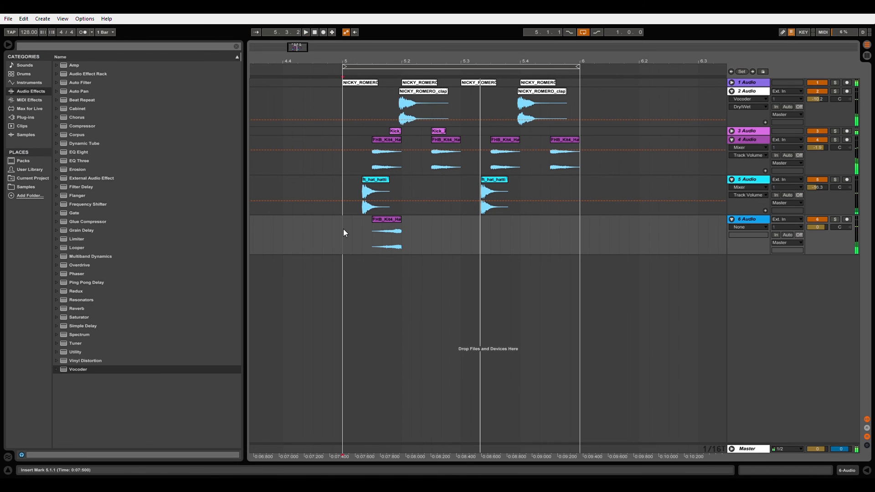
Move the reversed hat clip to 5.3.3 so it leads into beat 4, and play the loop from 5.1.1.
{"action": "key", "text": "space"}
{"action": "left_click_drag", "start_coordinate": [384, 219], "coordinate": [502, 220]}
{"action": "left_click", "coordinate": [345, 229]}
{"action": "key", "text": "space"}
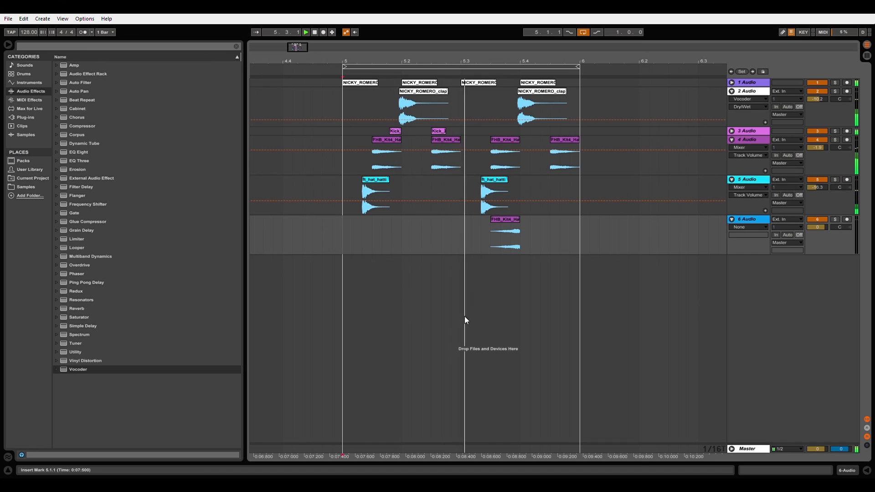